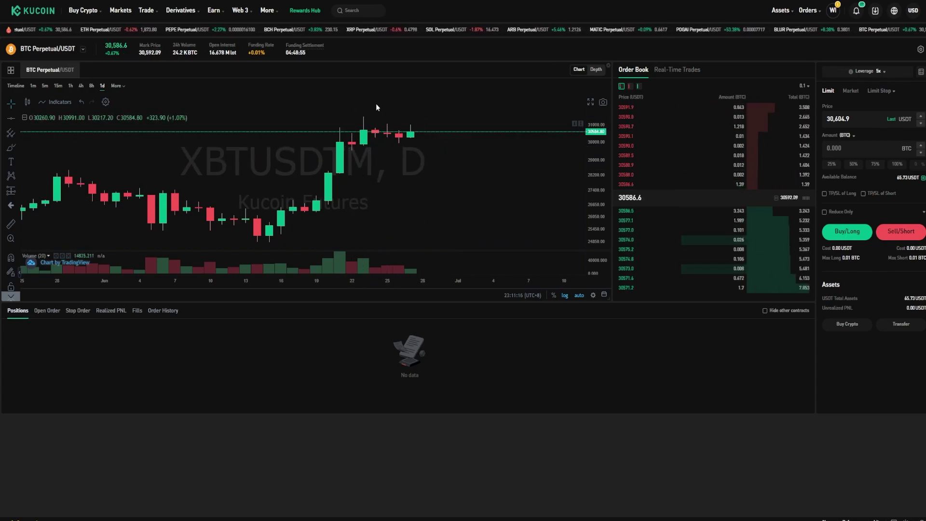
Step: Open a 25% market long of 0.002 BTC on BTC Perpetual/USDT at 5x
click(858, 94)
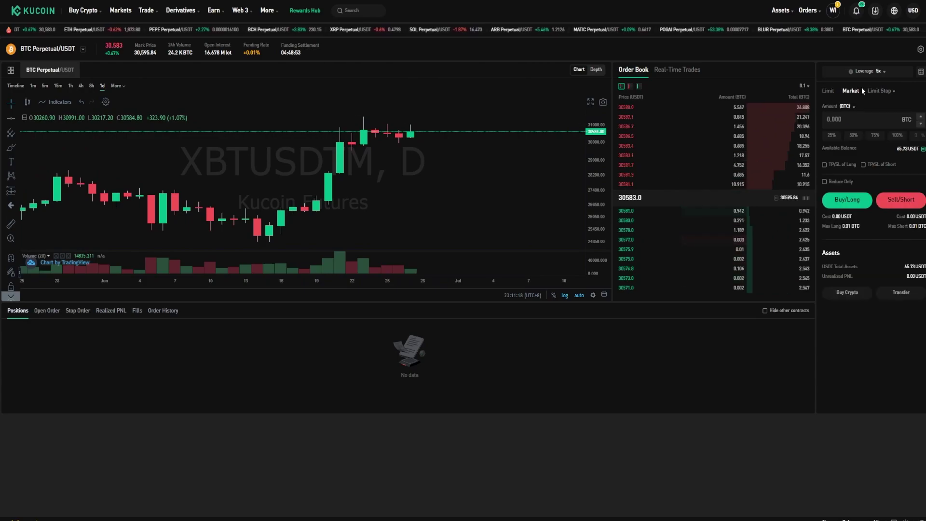
click(831, 136)
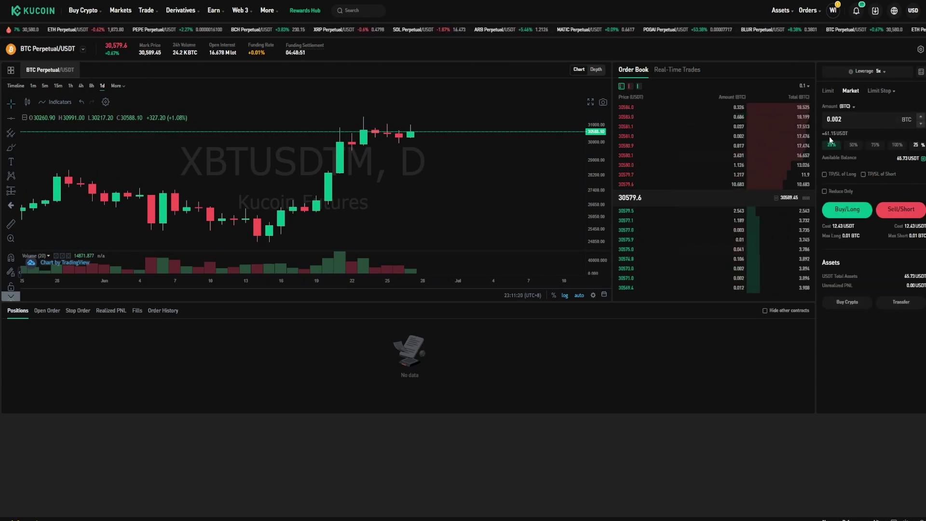
click(847, 209)
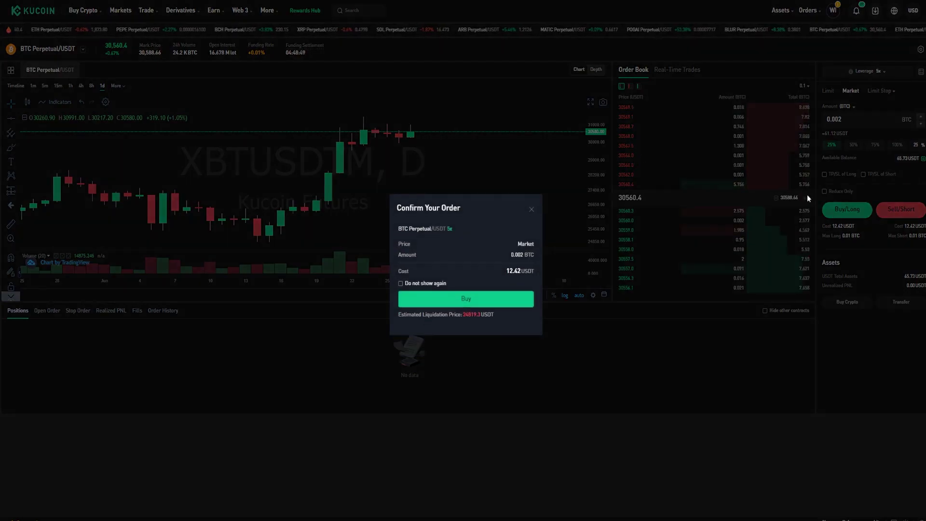
click(456, 299)
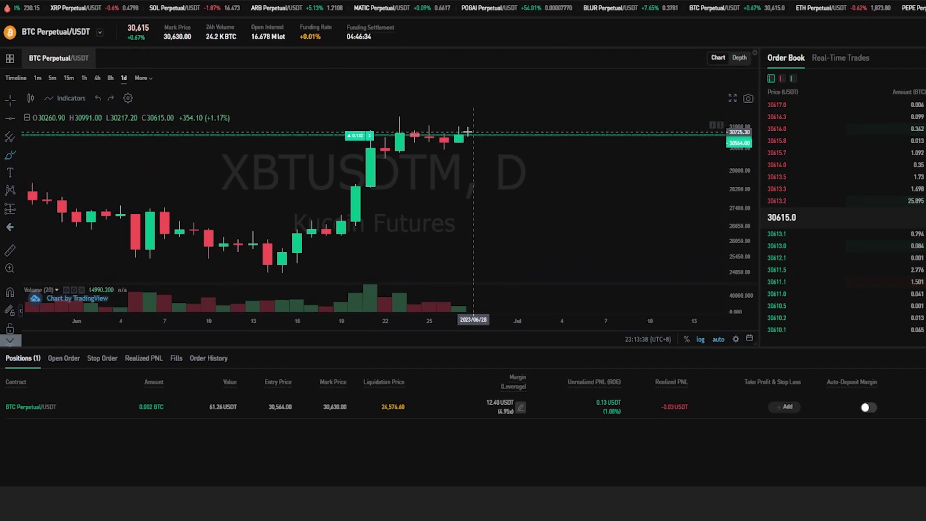
Step: Sketch and undo two freehand candle marks, then draw a horizontal line at 29,511.02
drag(471, 131, 461, 149)
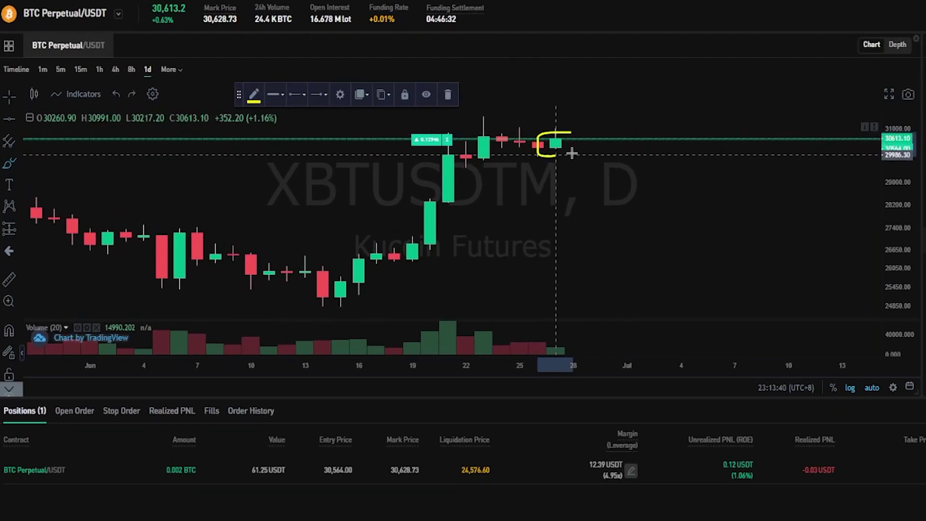
key(ctrl+z)
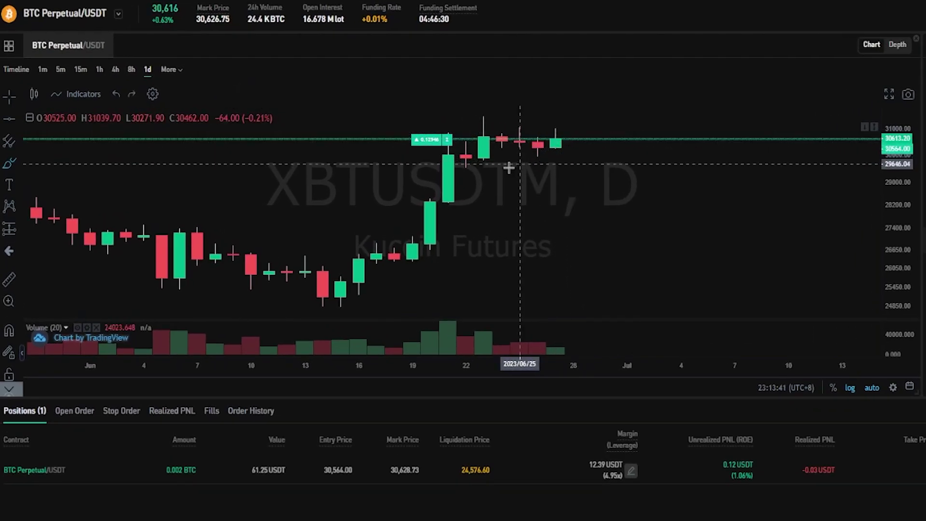
mouse_move(473, 163)
mouse_down()
mouse_move(479, 168)
mouse_move(454, 165)
mouse_move(477, 174)
mouse_move(464, 162)
mouse_up()
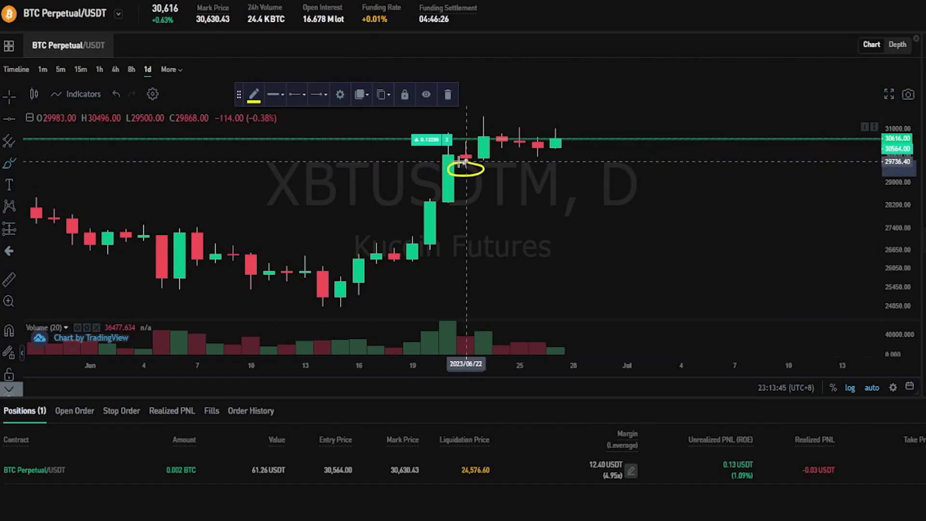
key(ctrl+z)
click(10, 120)
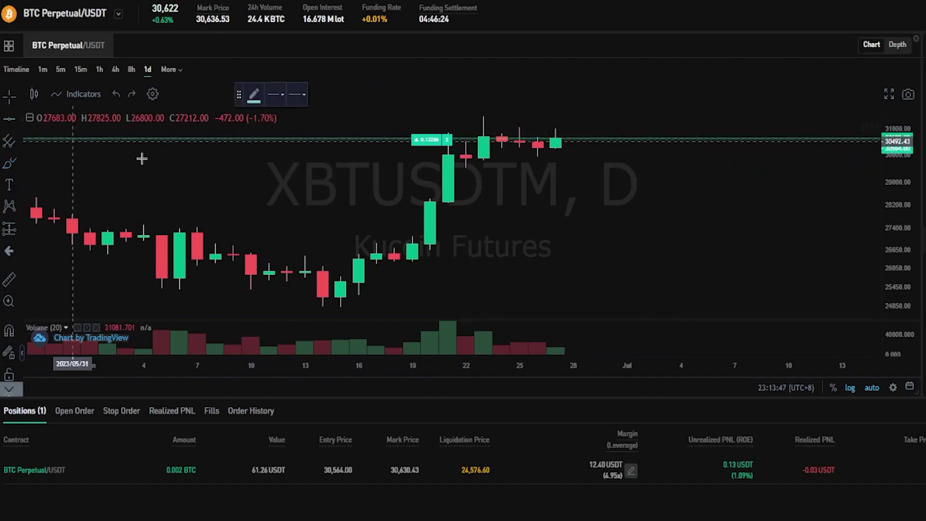
click(477, 167)
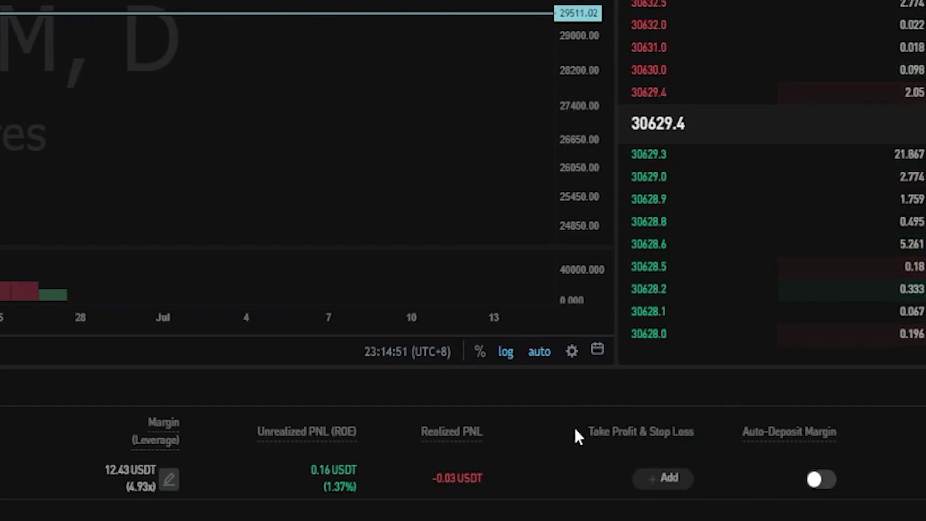
Step: Give the open long a 32,000 take profit and a 29,455 stop loss
click(666, 479)
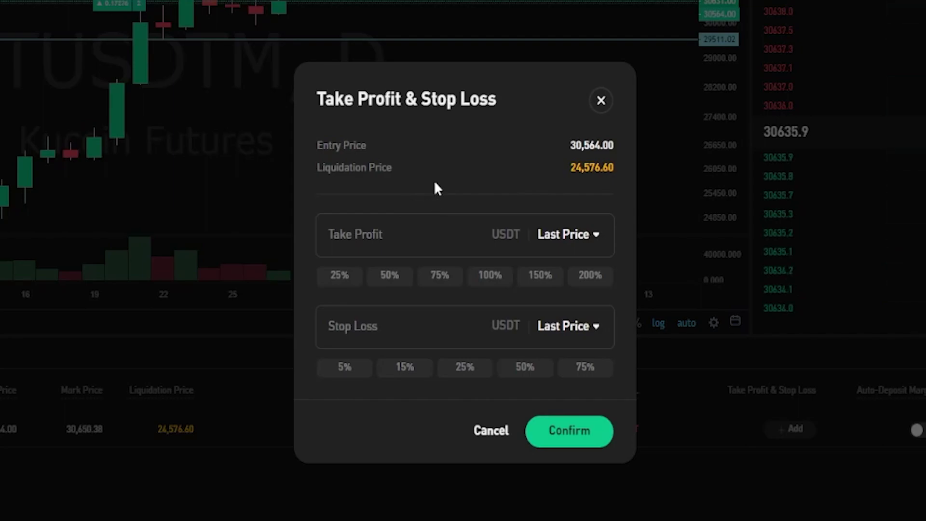
click(388, 233)
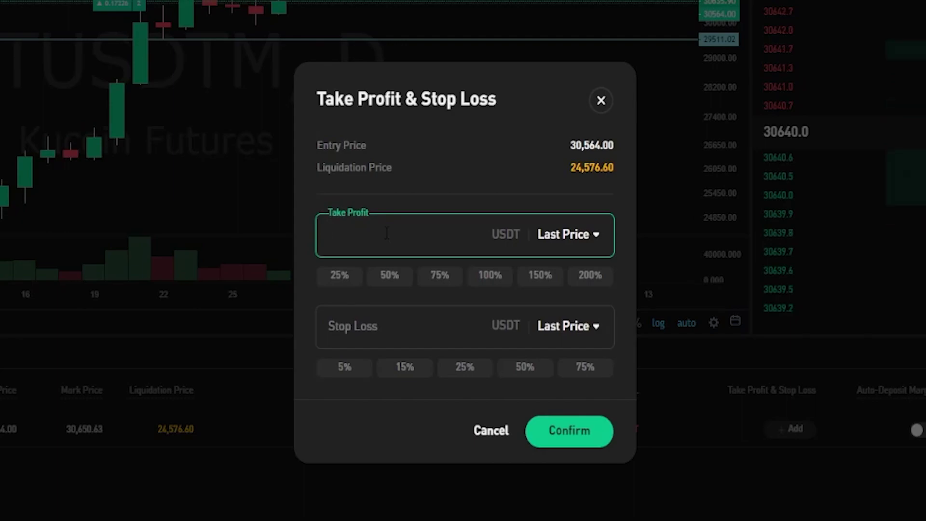
text(3)
text(2,00)
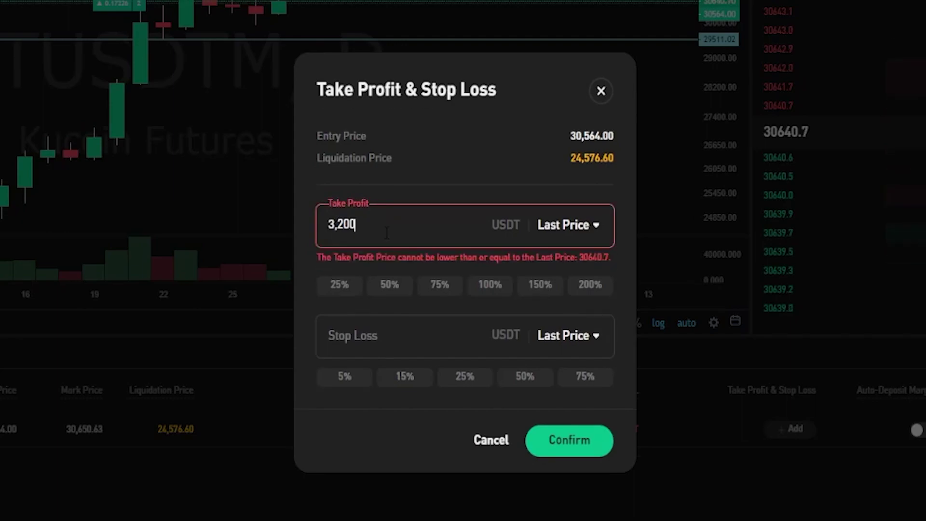
text(0)
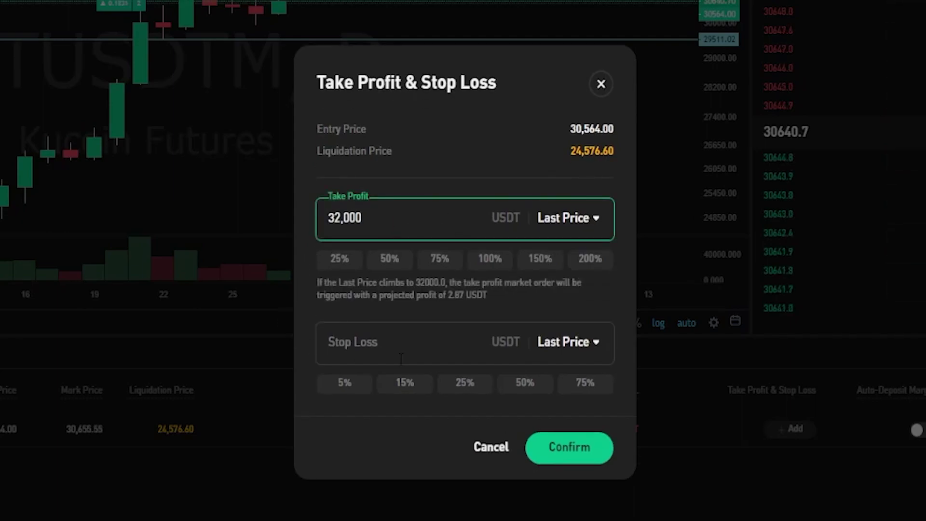
click(401, 359)
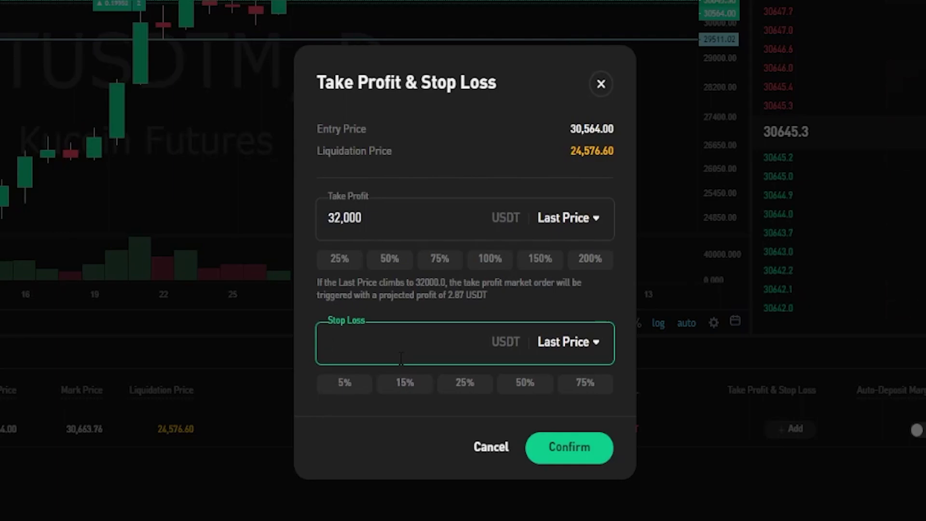
text(29,4)
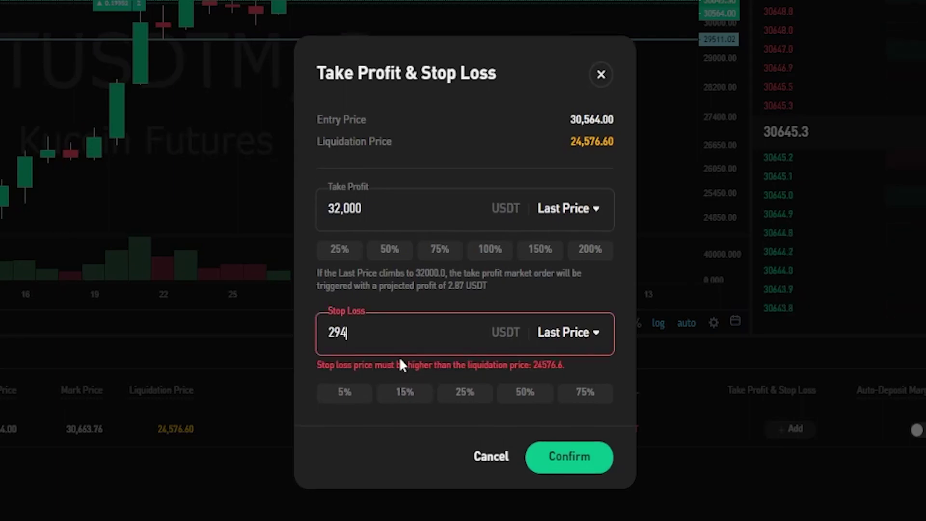
text(55)
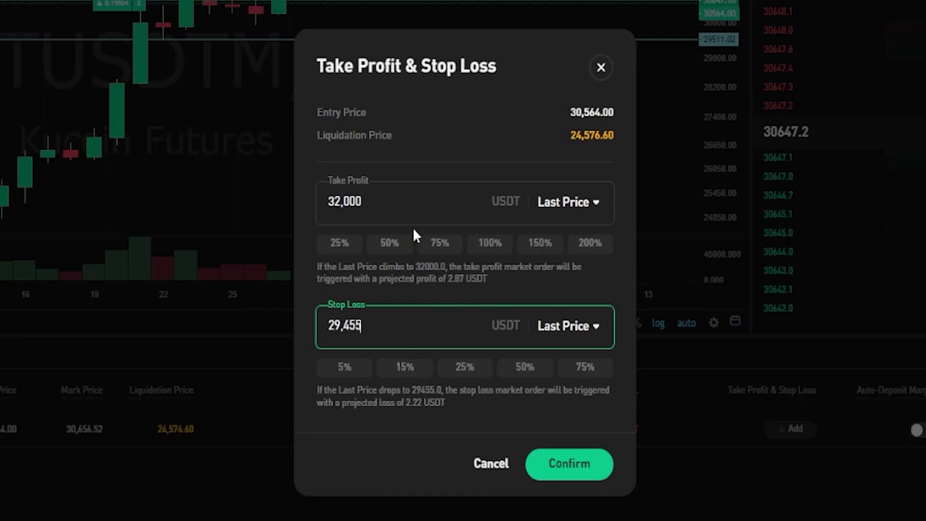
click(591, 456)
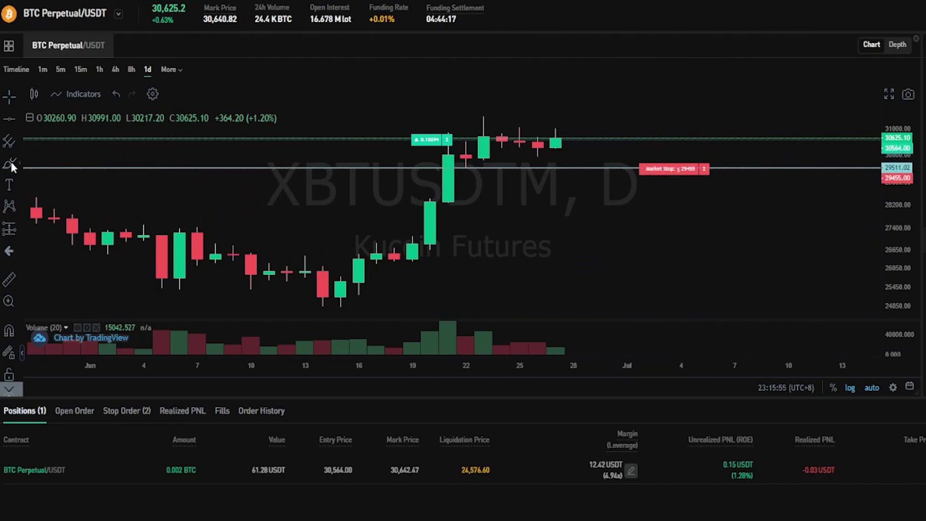
click(667, 169)
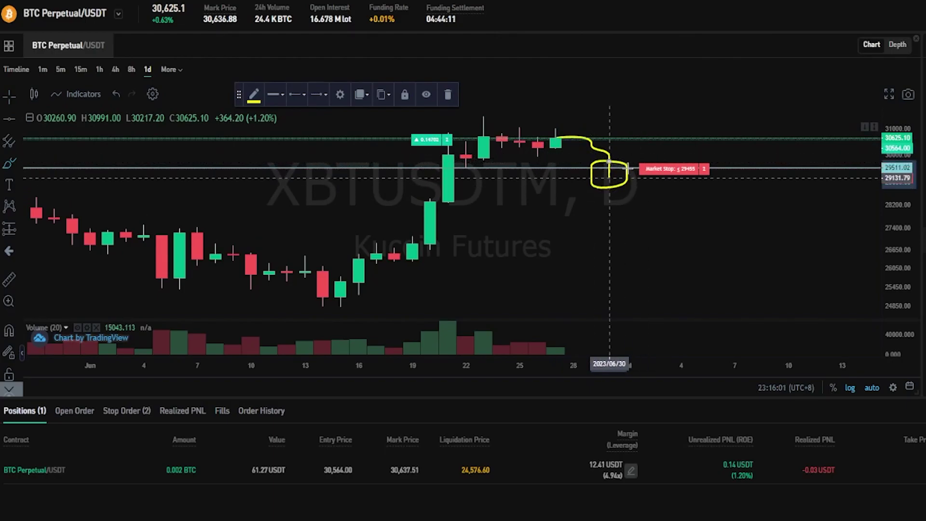
key(ctrl+z)
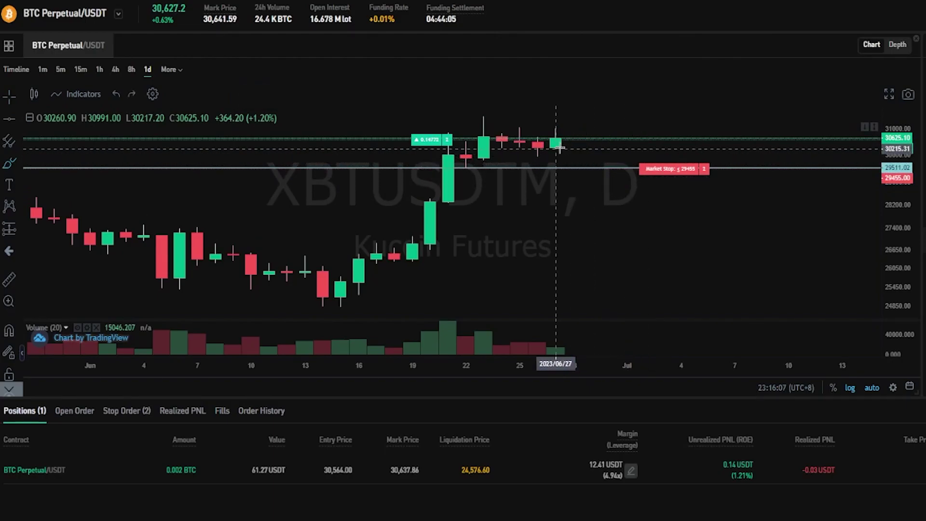
drag(556, 141, 574, 124)
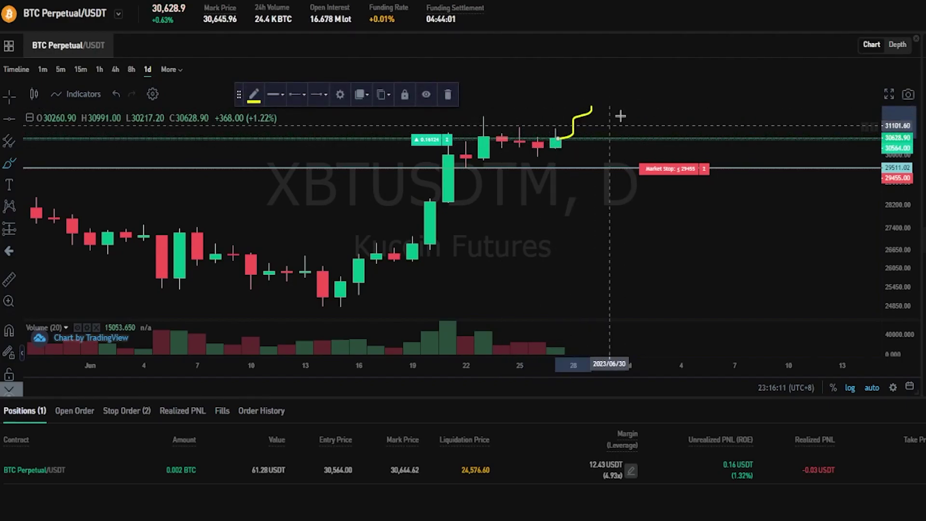
key(ctrl+z)
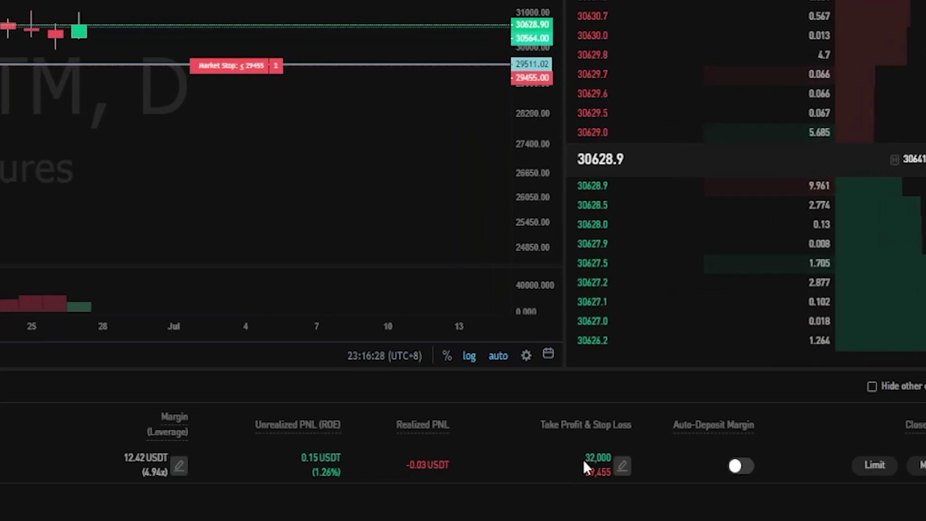
Step: Review the pending stop orders and cancel the 29,455 market stop-loss order
click(164, 391)
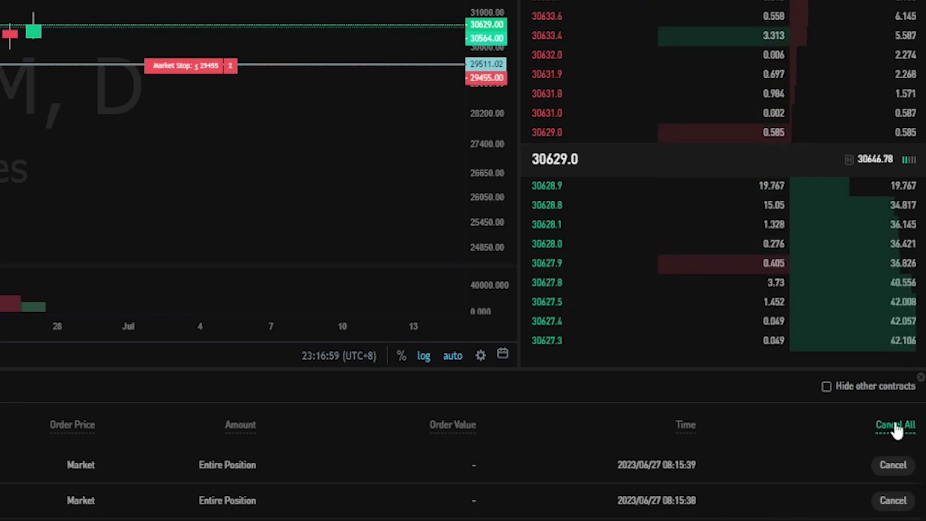
click(893, 471)
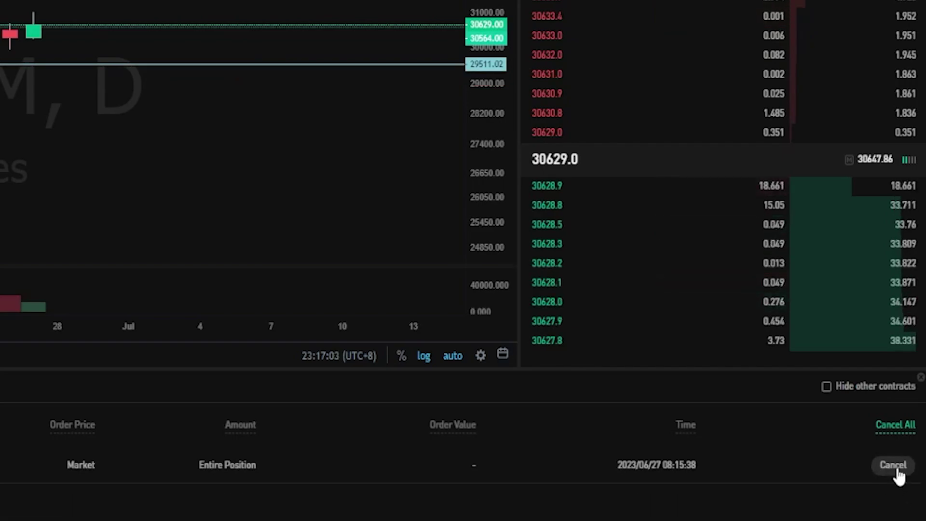
click(893, 470)
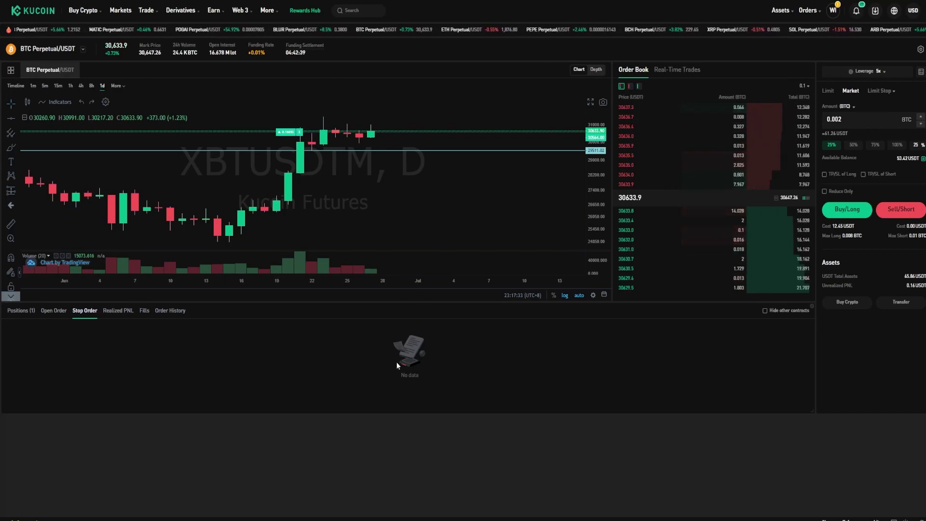
Step: Close 100% of the 0.002 BTC long at market, keeping Market as the next order type
click(20, 310)
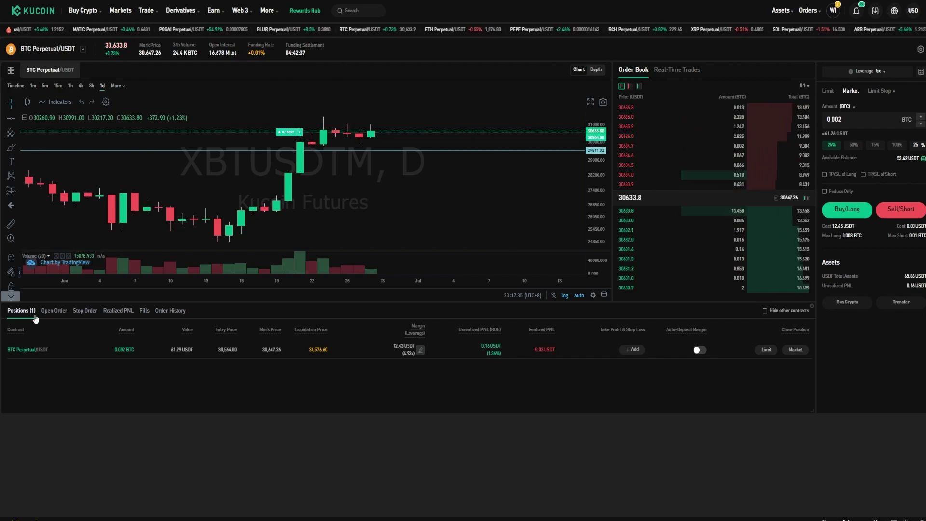
click(794, 350)
click(512, 277)
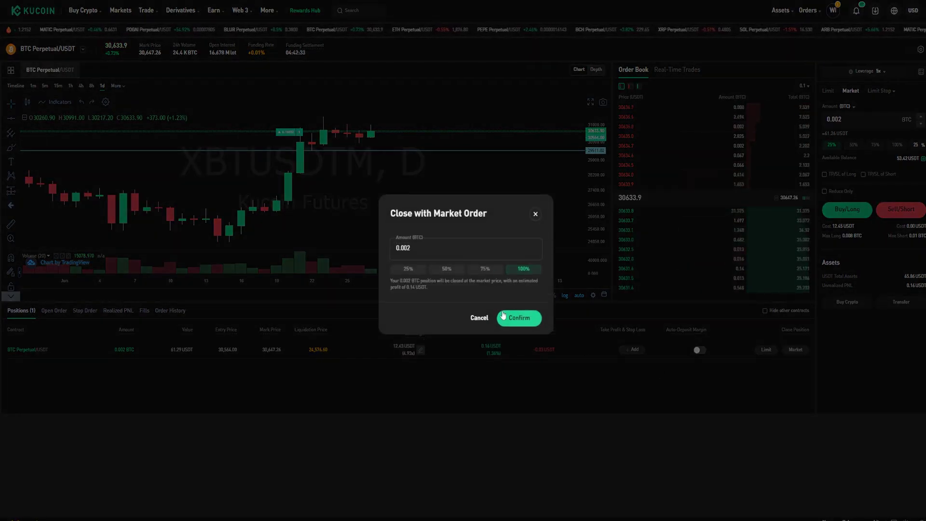
click(515, 314)
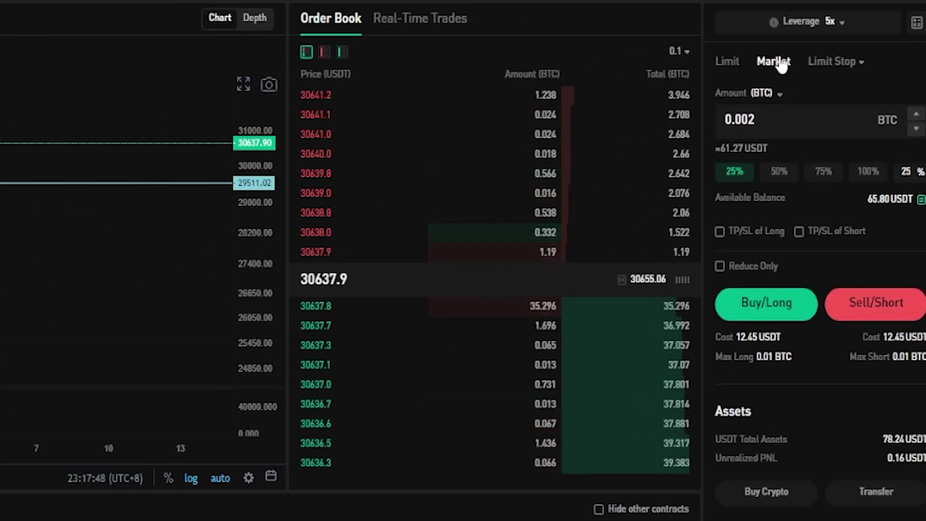
click(777, 63)
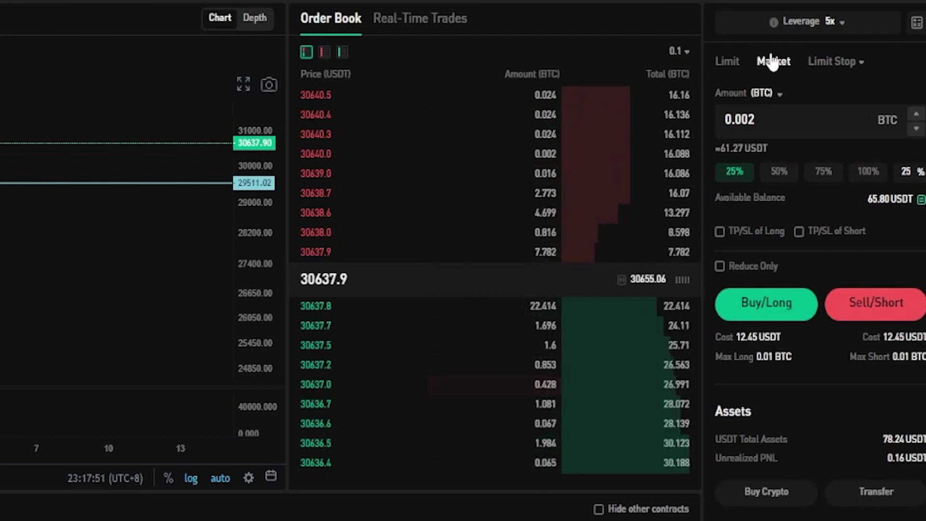
drag(755, 119, 742, 119)
Step: Enable TP/SL for a short and draw a horizontal line at 31,458.57 on the chart
click(743, 120)
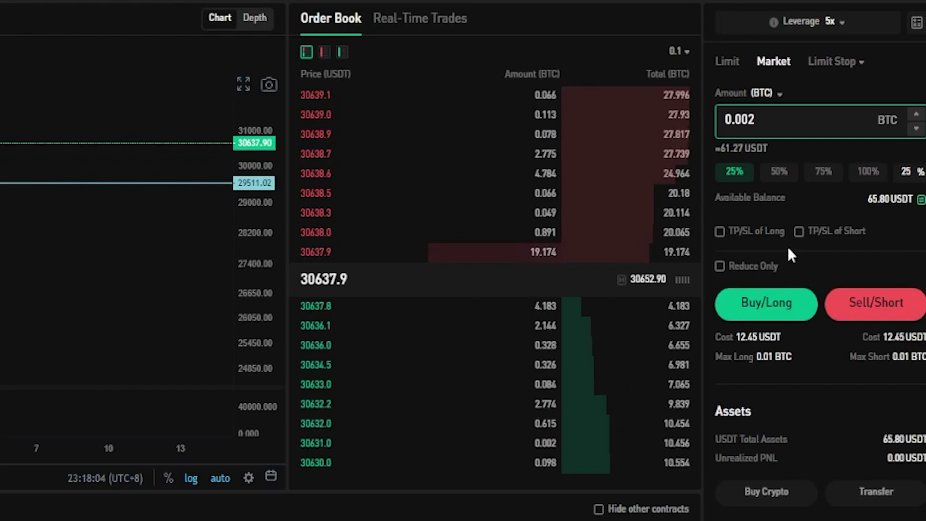
click(801, 233)
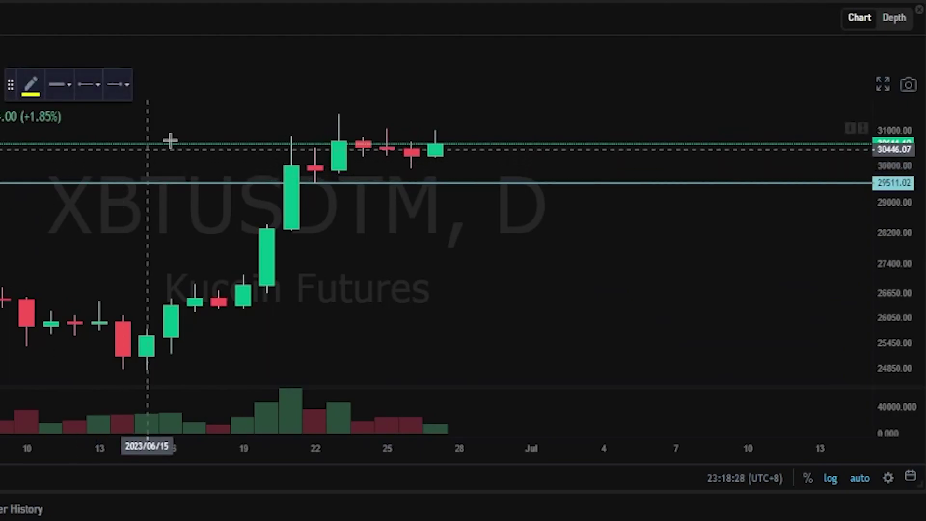
mouse_move(336, 108)
mouse_down()
mouse_move(317, 123)
mouse_move(351, 131)
mouse_move(336, 107)
mouse_up()
click(291, 85)
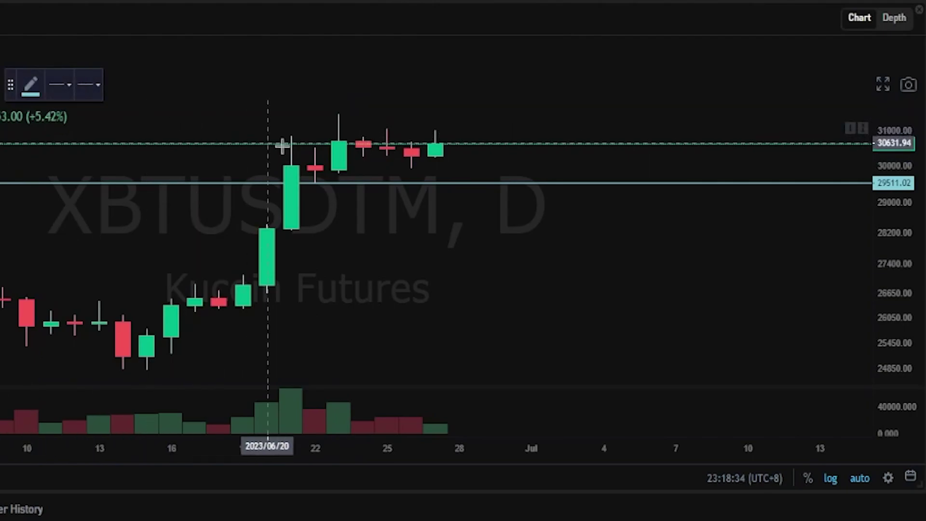
click(364, 114)
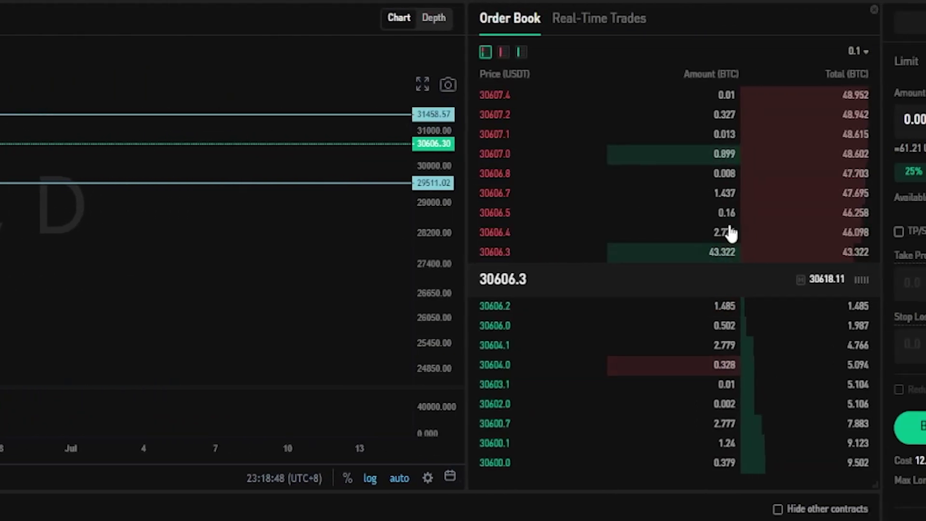
Step: Set stop loss 31,558 and take profit 29,000, then submit the 0.002 BTC market short
click(752, 342)
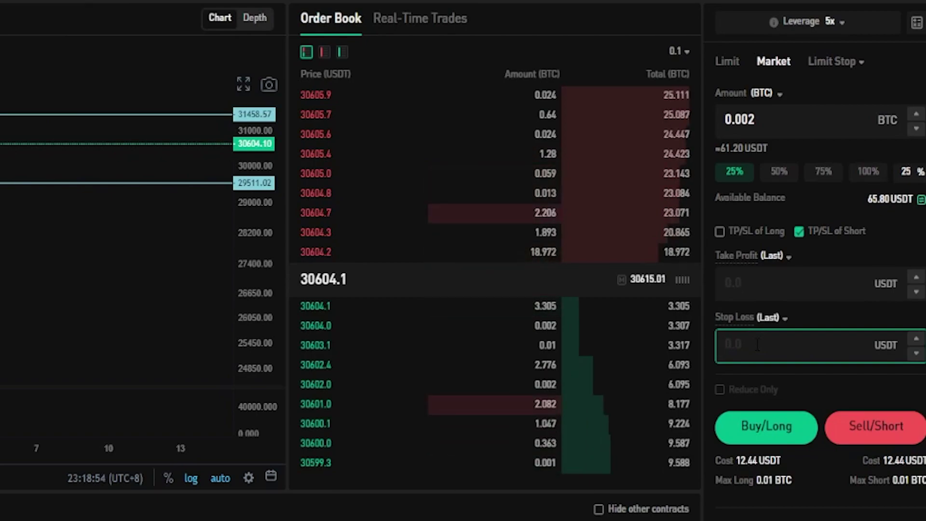
text(31)
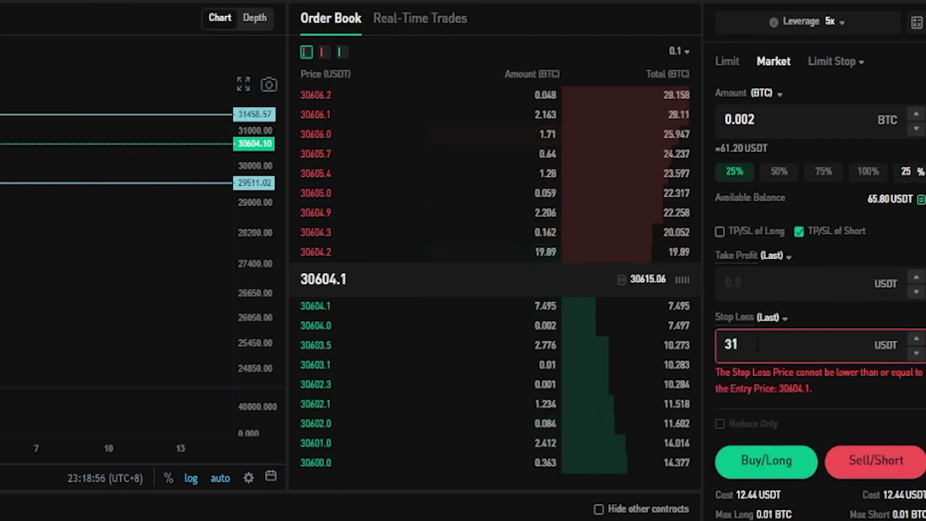
text(,558)
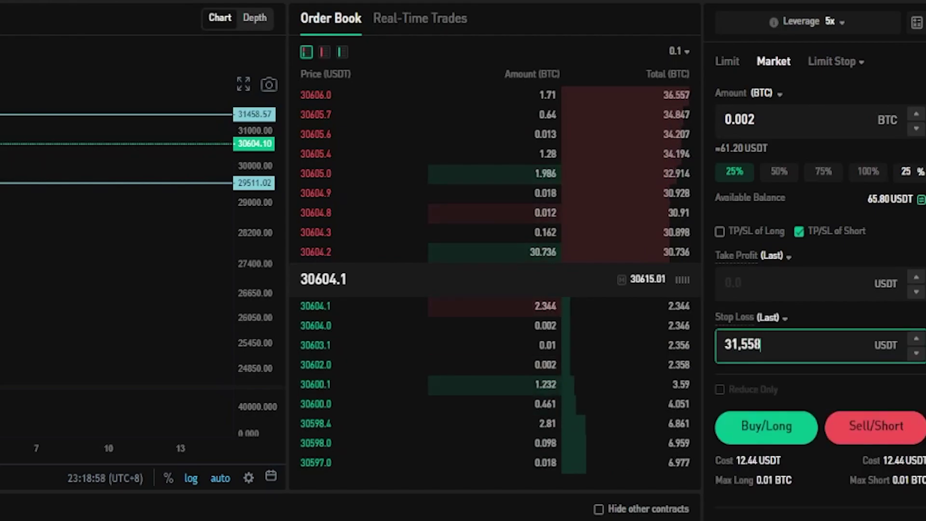
click(802, 282)
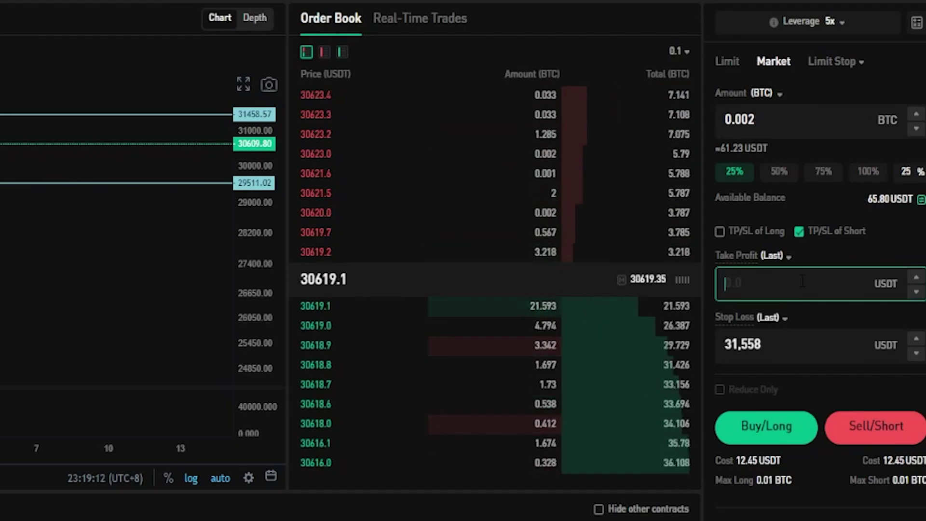
text(2900)
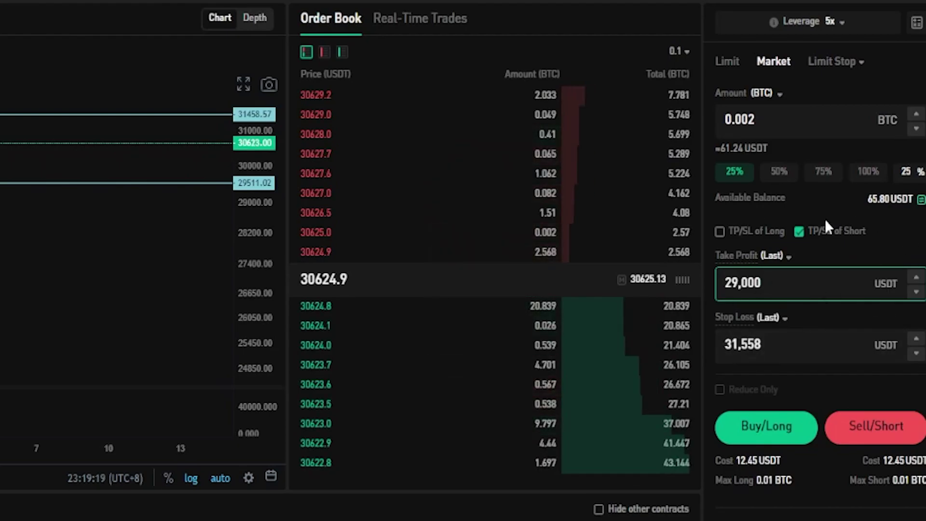
click(853, 426)
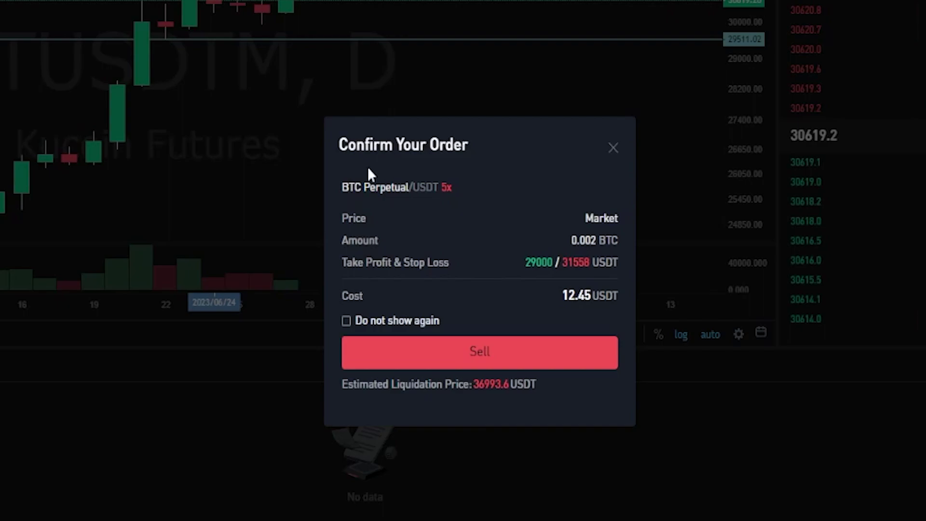
Step: Review the order confirmation's TP/SL details and place the 0.002 BTC short at 5x
drag(338, 145, 487, 138)
drag(403, 140, 339, 141)
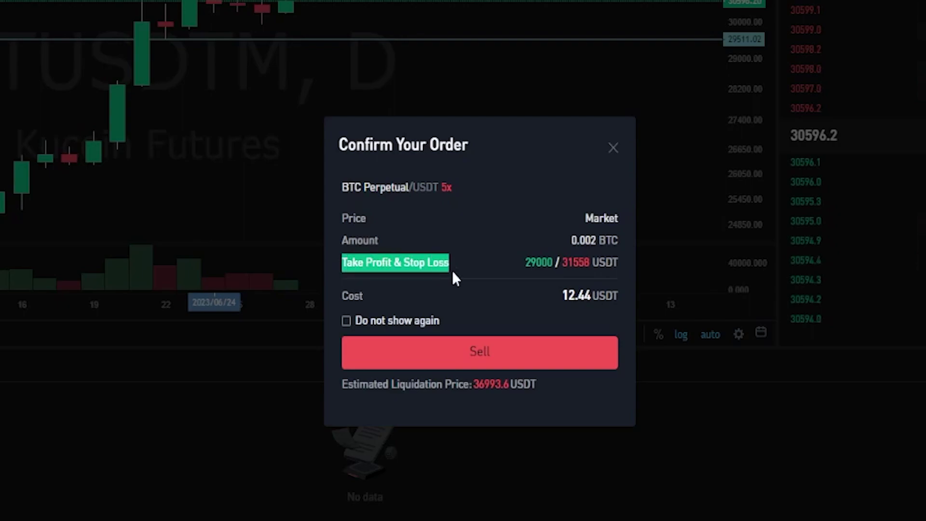
drag(635, 265, 481, 266)
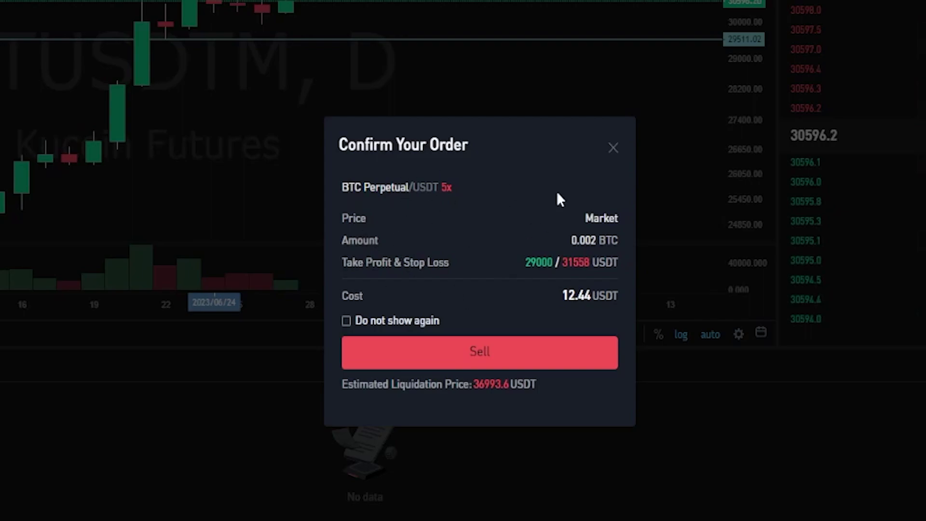
click(488, 355)
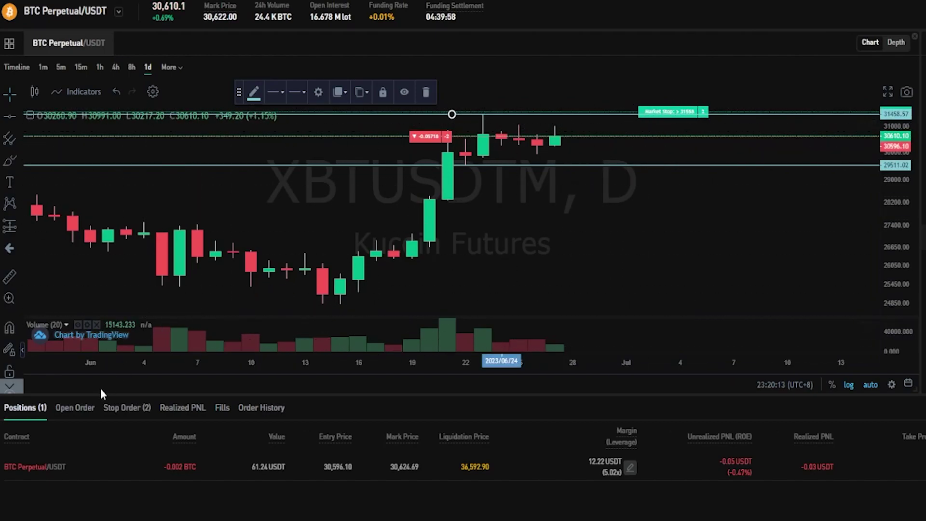
Step: List the two reduce-only stop orders and mark the 31,558 stop-loss level on the chart
click(137, 414)
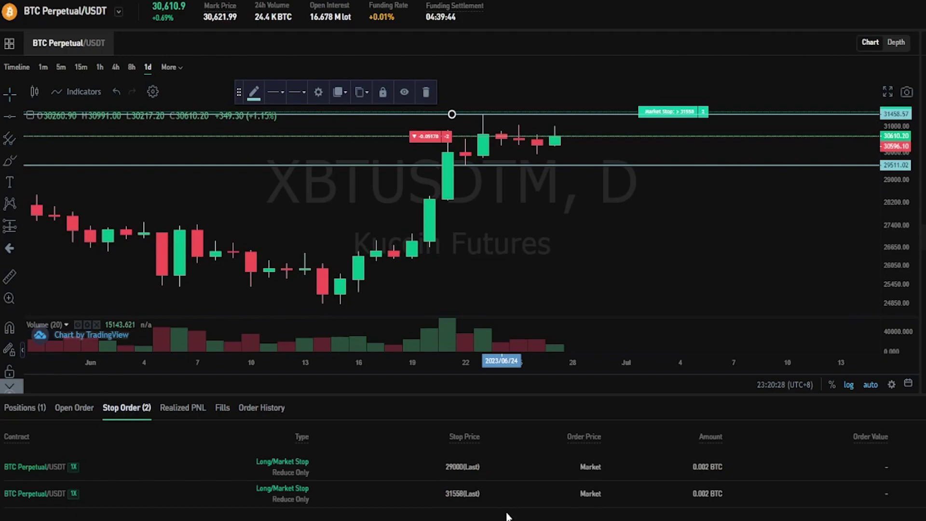
click(10, 163)
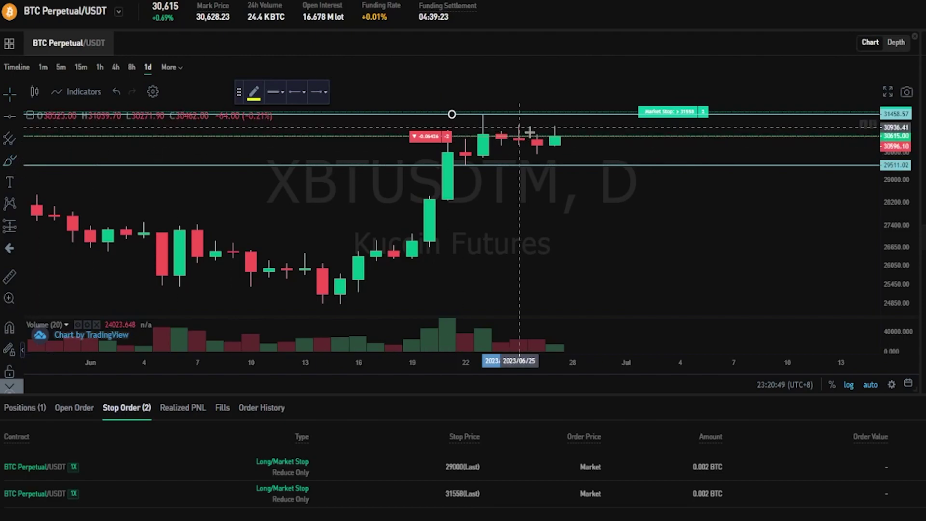
click(452, 114)
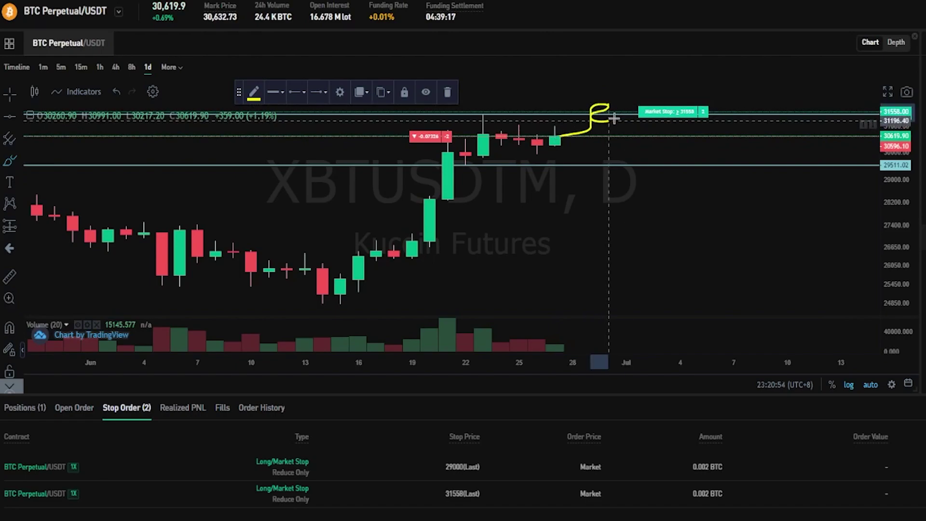
Step: Sketch a freehand price path from the last candle, then undo it
key(ctrl+z)
key(ctrl+z)
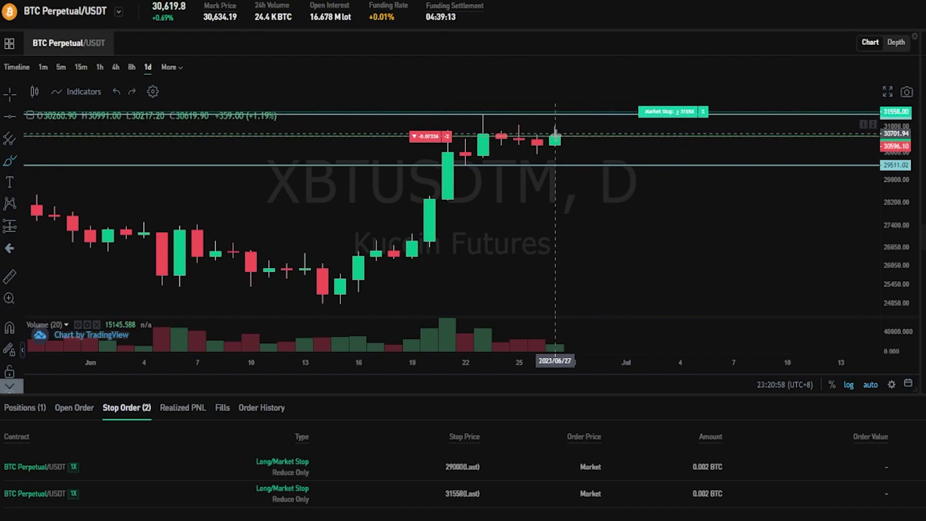
key(ctrl+y)
drag(555, 136, 589, 140)
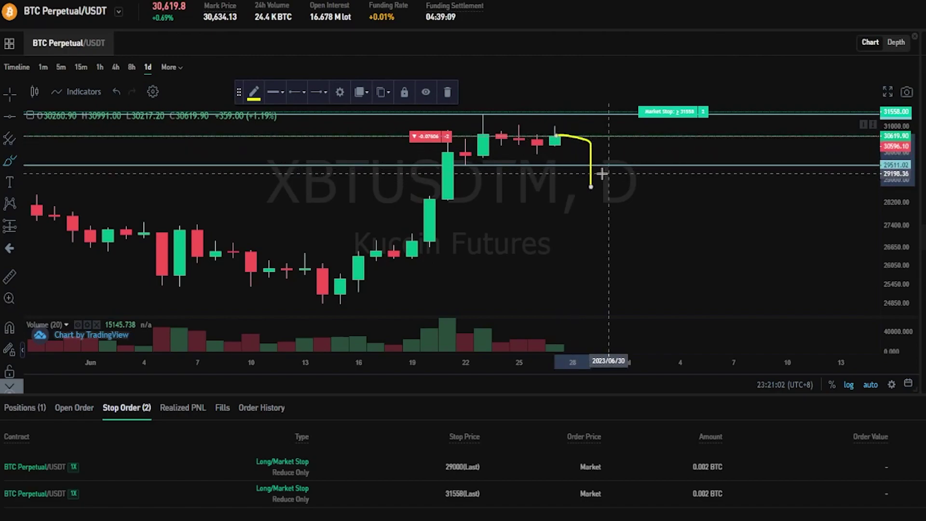
drag(602, 174, 577, 172)
key(ctrl+z)
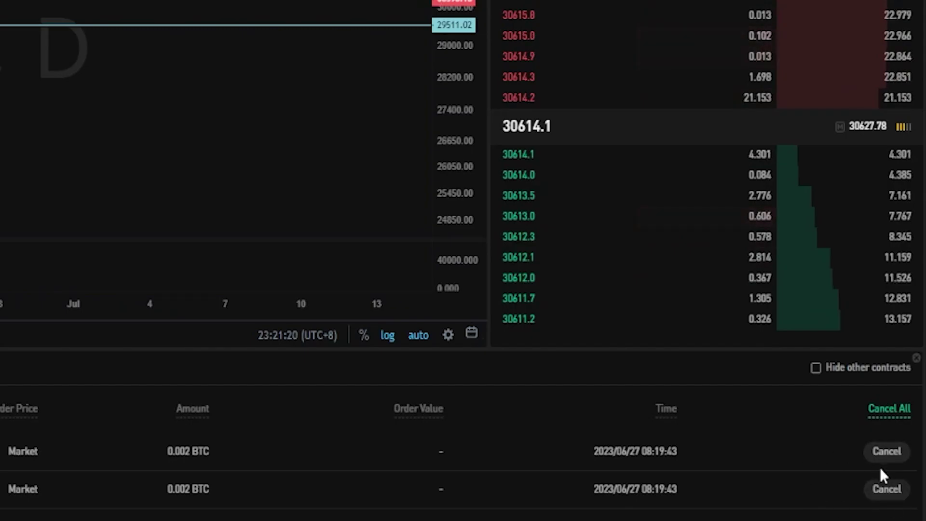
Step: Cancel all stop orders and close the full 0.002 BTC short at market
click(887, 419)
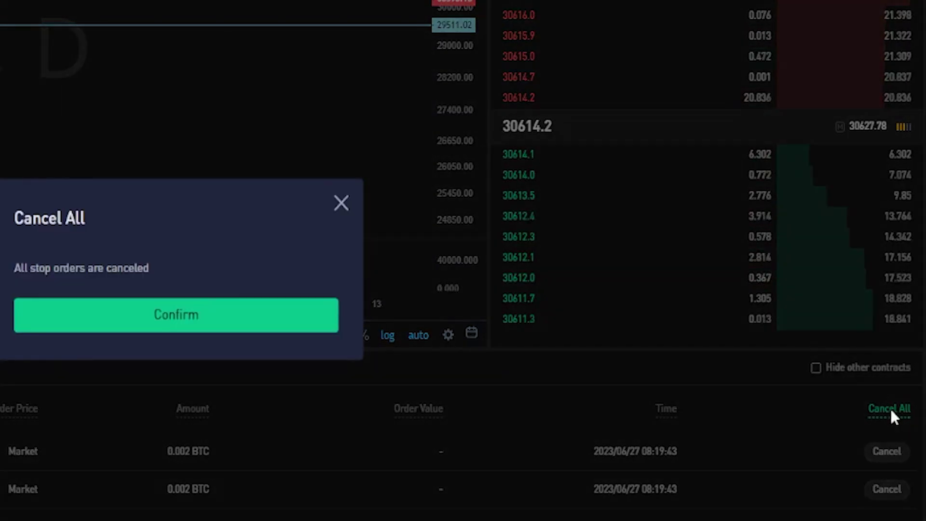
click(164, 305)
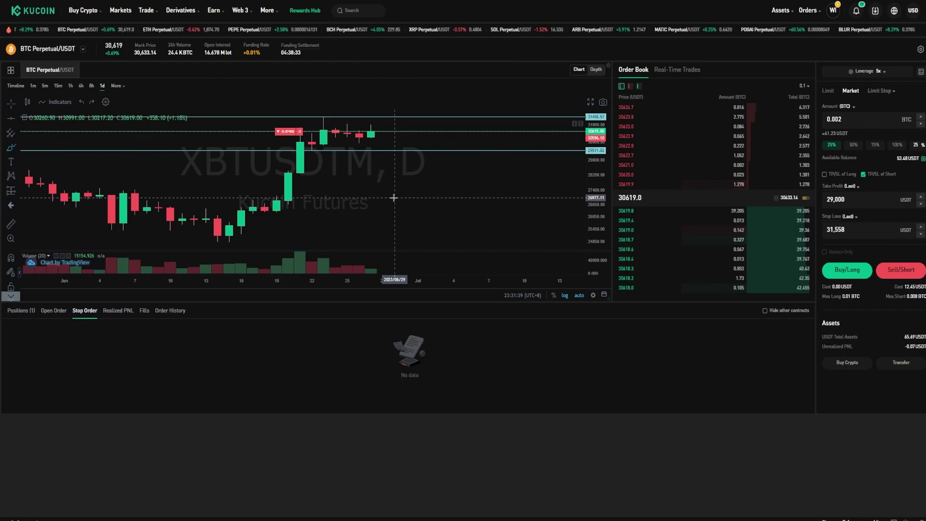
click(21, 311)
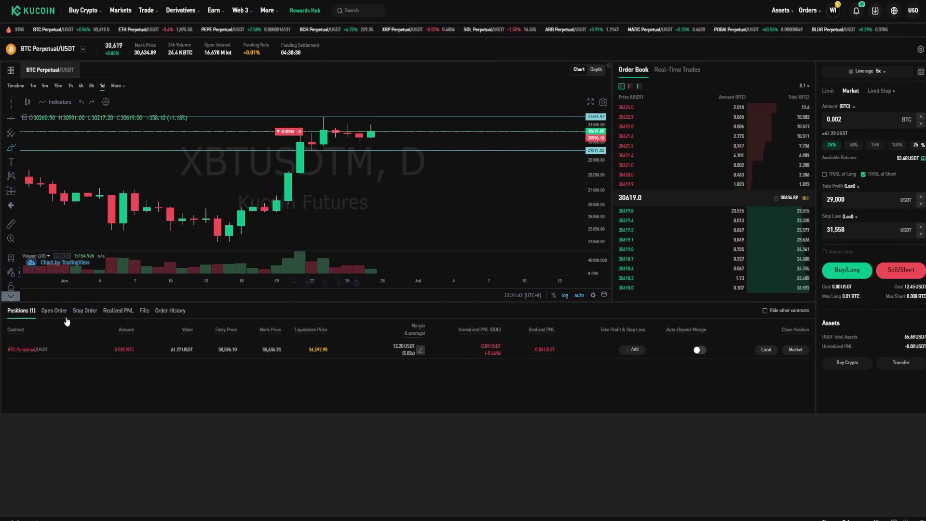
click(796, 349)
click(527, 276)
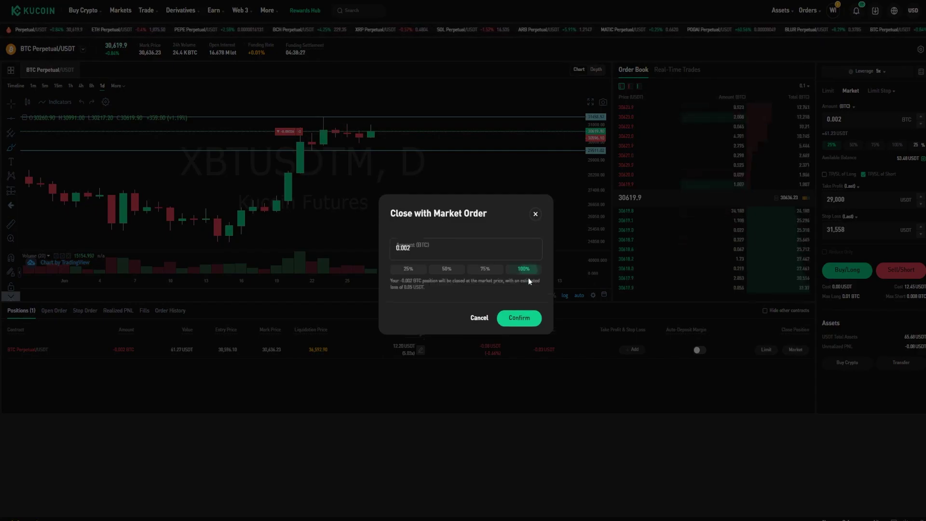
click(510, 322)
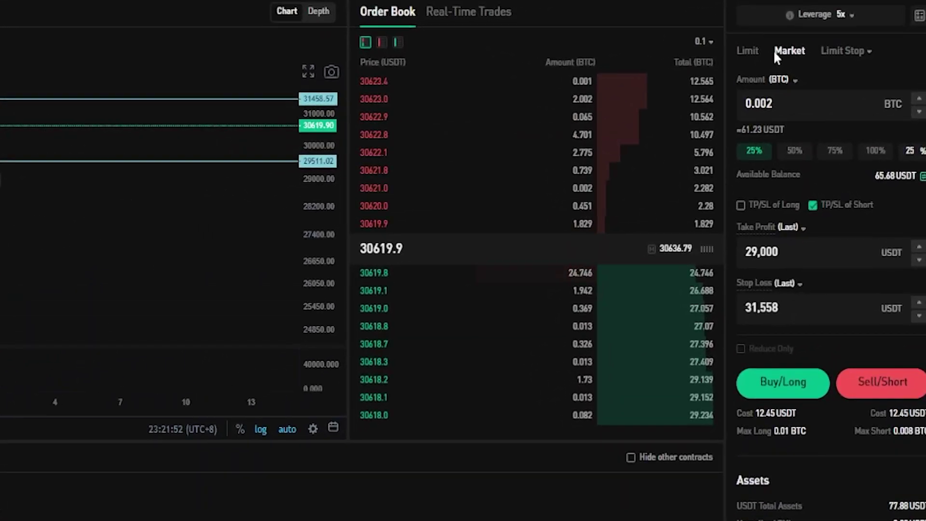
Step: Switch to a Limit order priced at 29,511 USDT with 25% amount (0.002 BTC)
click(749, 51)
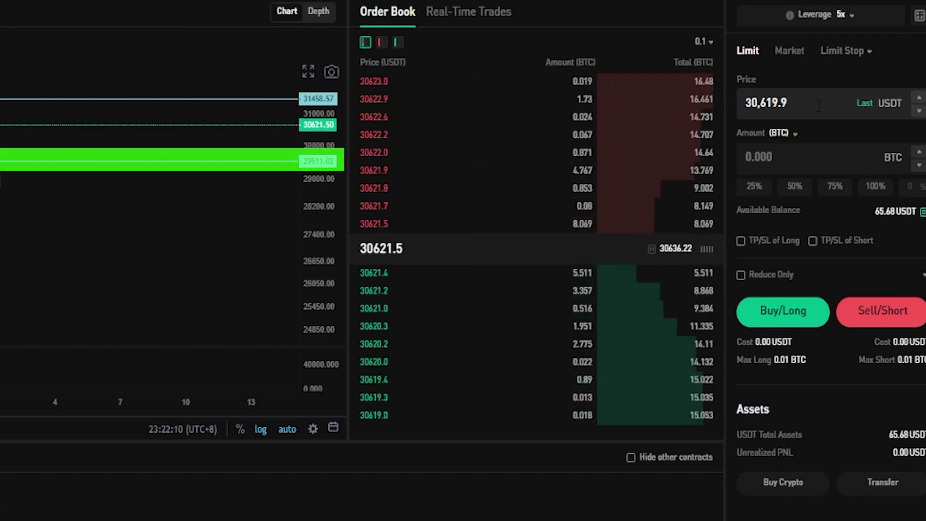
drag(819, 105, 721, 101)
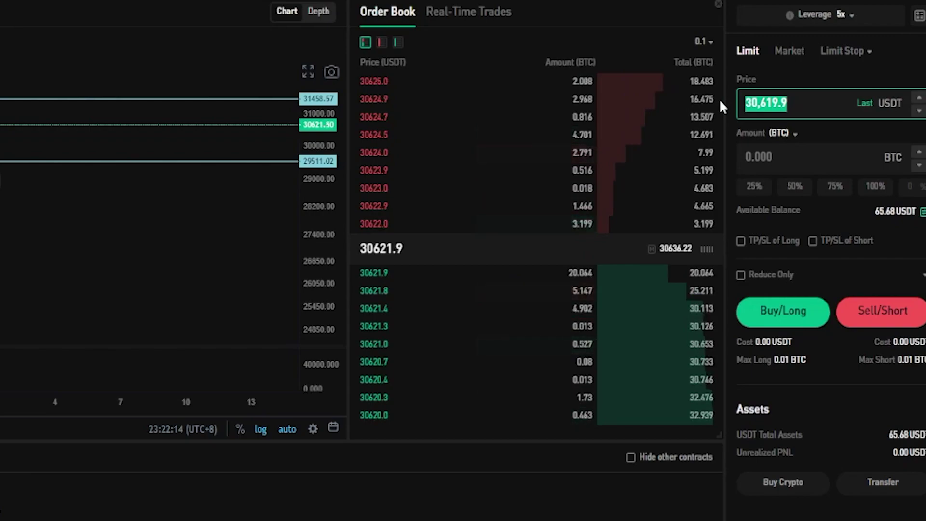
text(29,5)
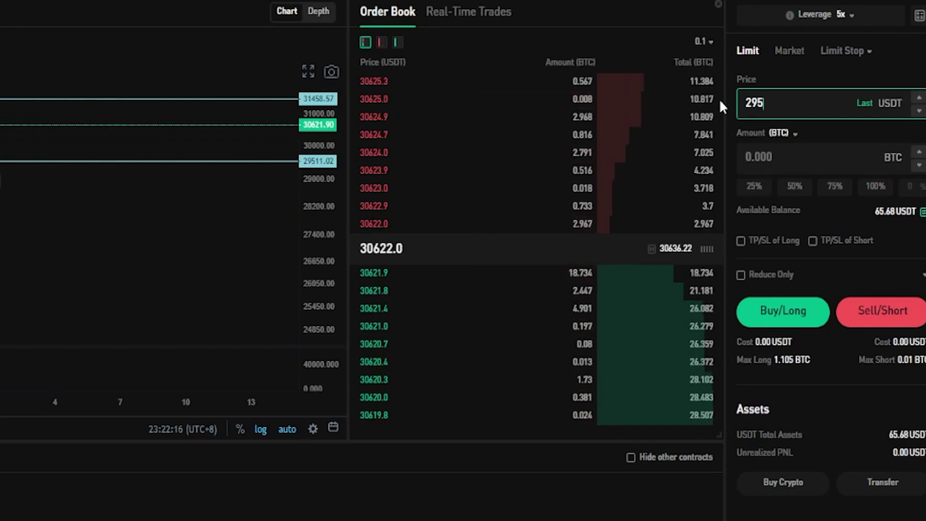
text(11)
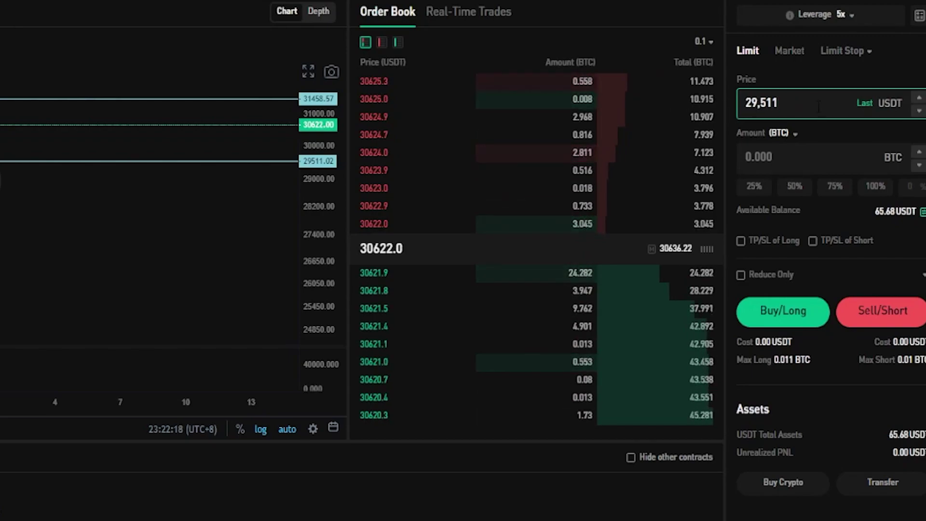
click(754, 187)
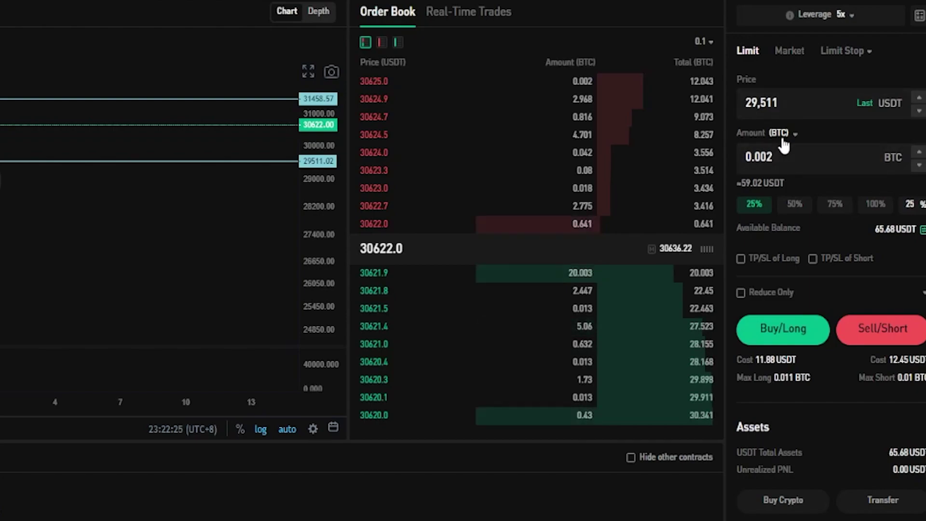
Step: Add take profit 32,000 and stop loss 28,900 to the long, then submit Buy/Long
click(741, 260)
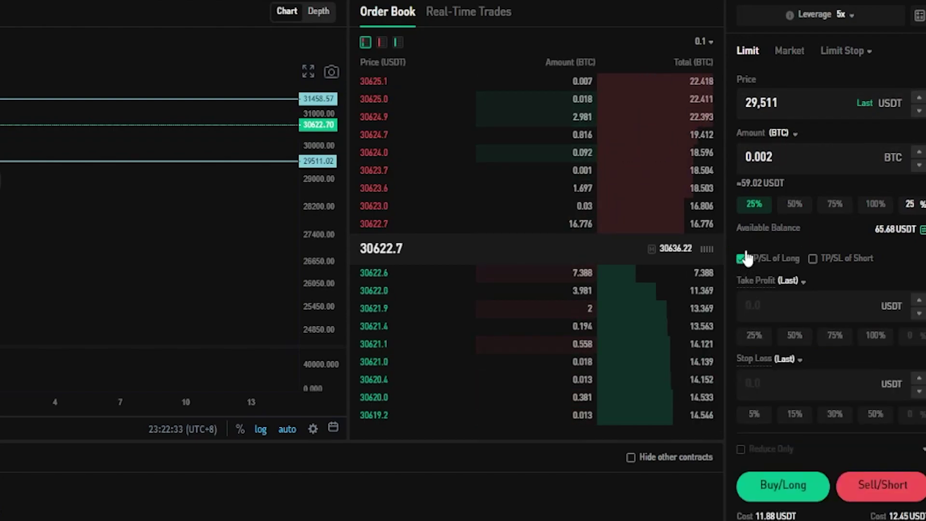
click(793, 310)
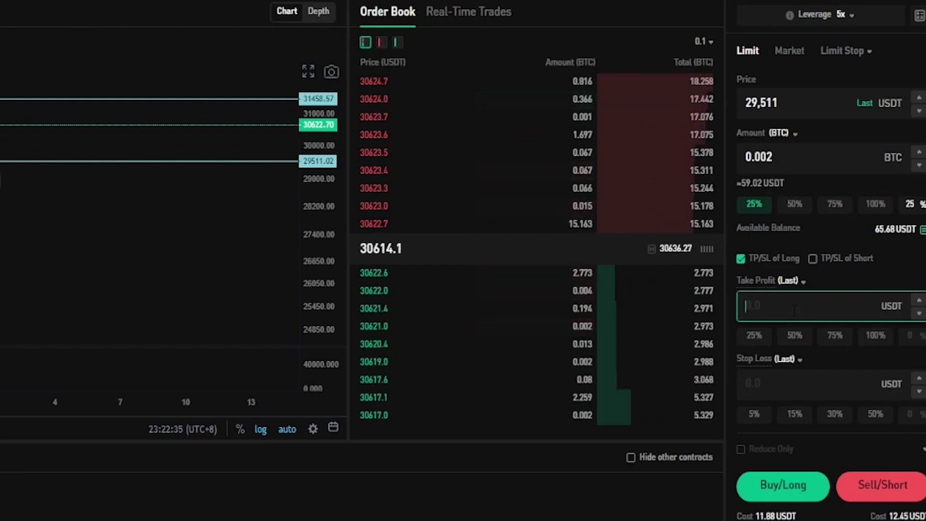
text(32,000)
click(752, 385)
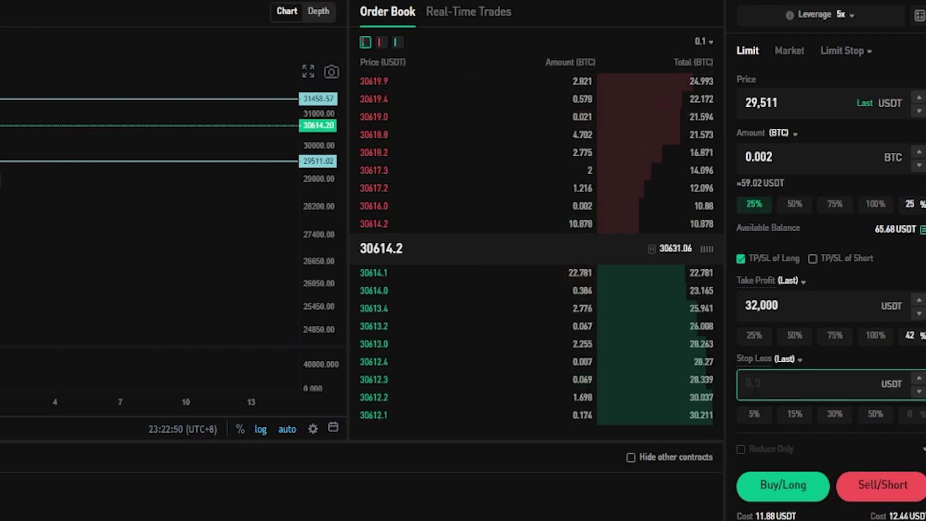
text(28)
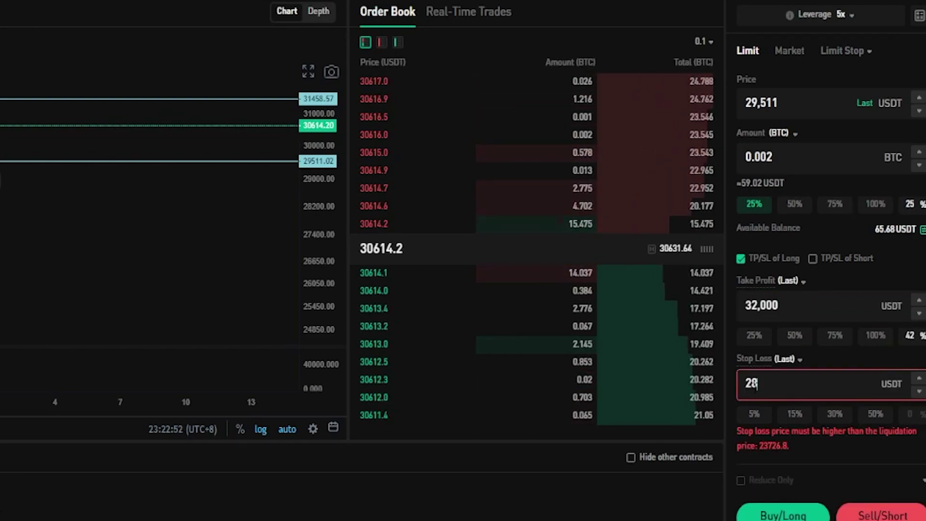
text(,900)
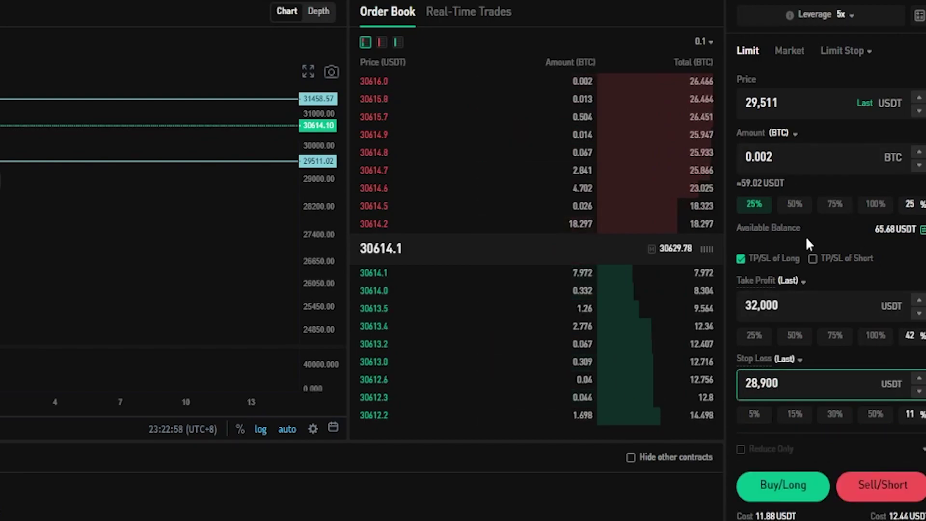
click(786, 486)
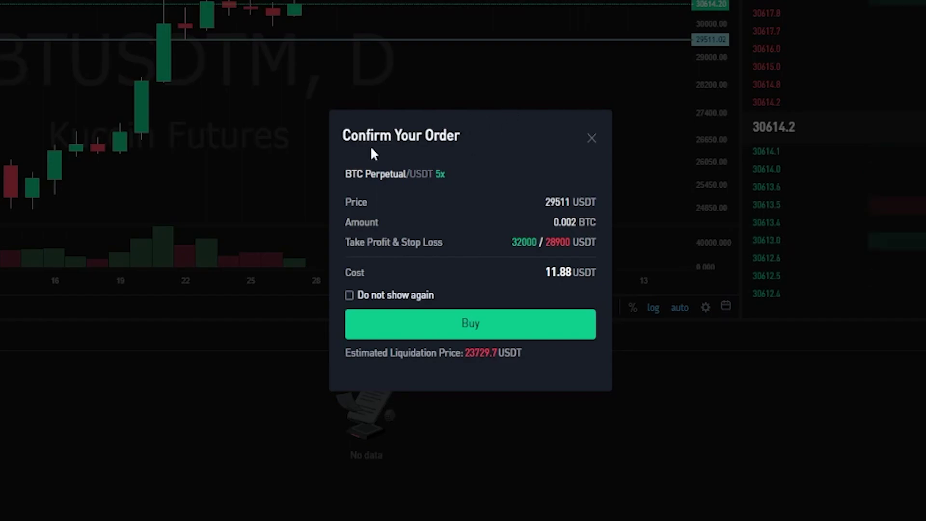
Step: Review the confirmation and place the 0.002 BTC long limit buy at 29,511
drag(344, 203, 355, 203)
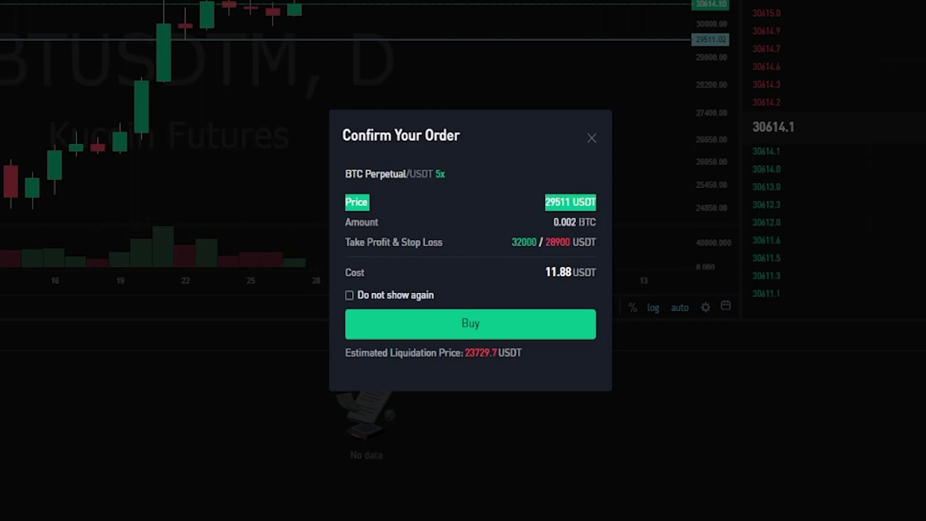
click(522, 205)
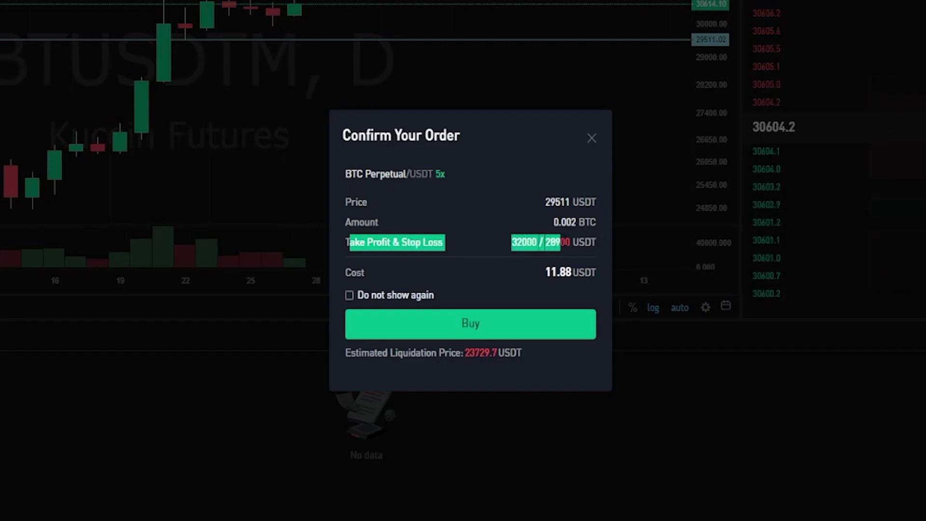
click(488, 213)
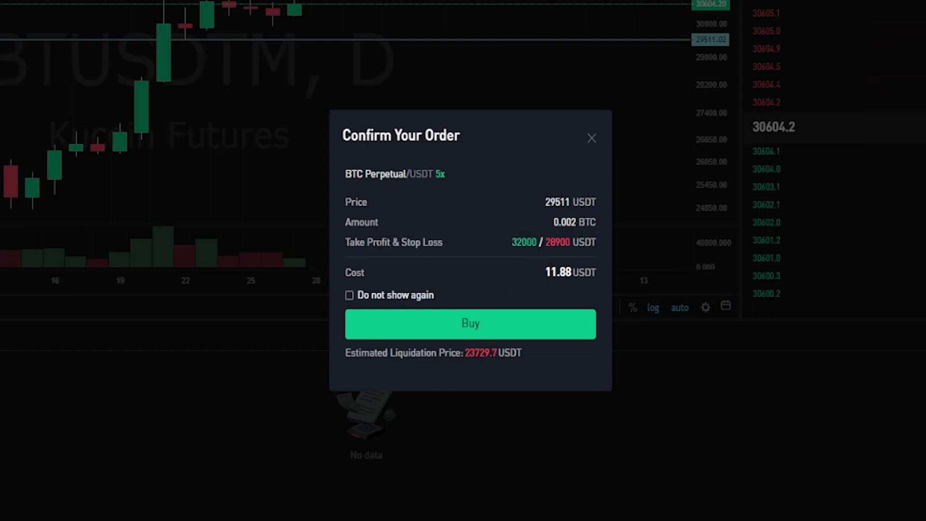
click(470, 323)
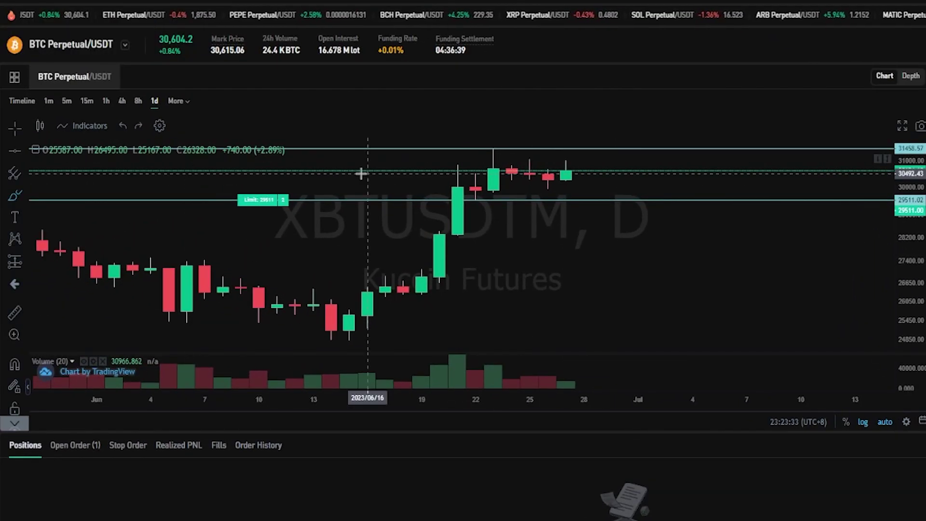
Step: Sketch a dip on the chart, undo it, and list the 29,511.0 long open order
mouse_move(567, 171)
mouse_down()
mouse_move(585, 172)
mouse_move(604, 190)
mouse_move(602, 205)
mouse_up()
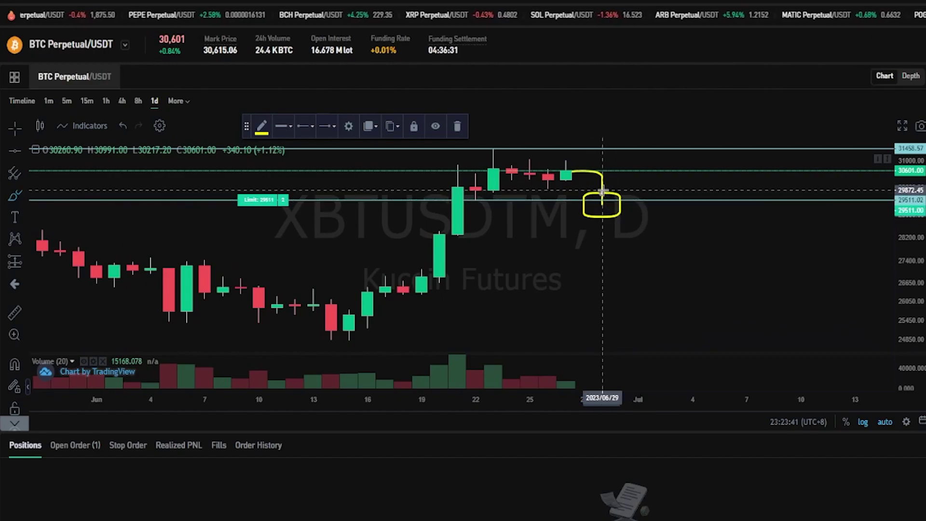
key(ctrl+z)
key(ctrl+z)
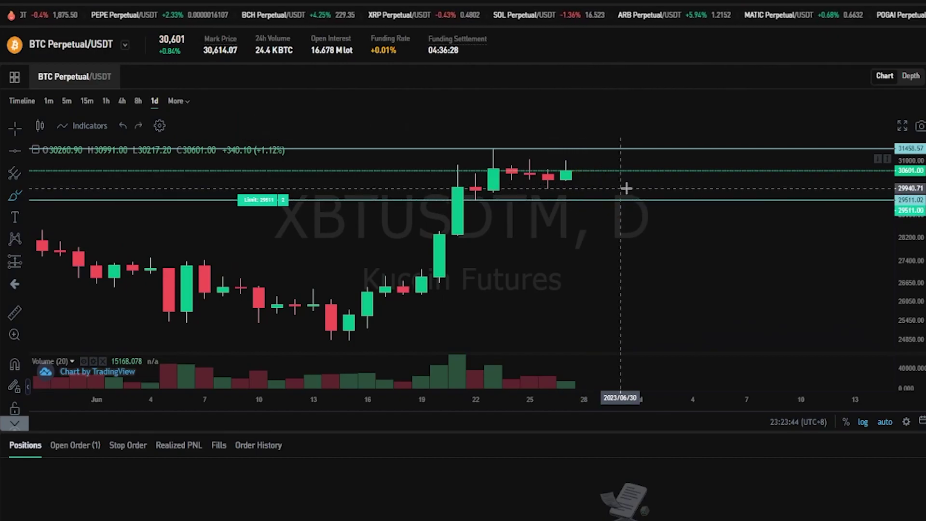
click(80, 446)
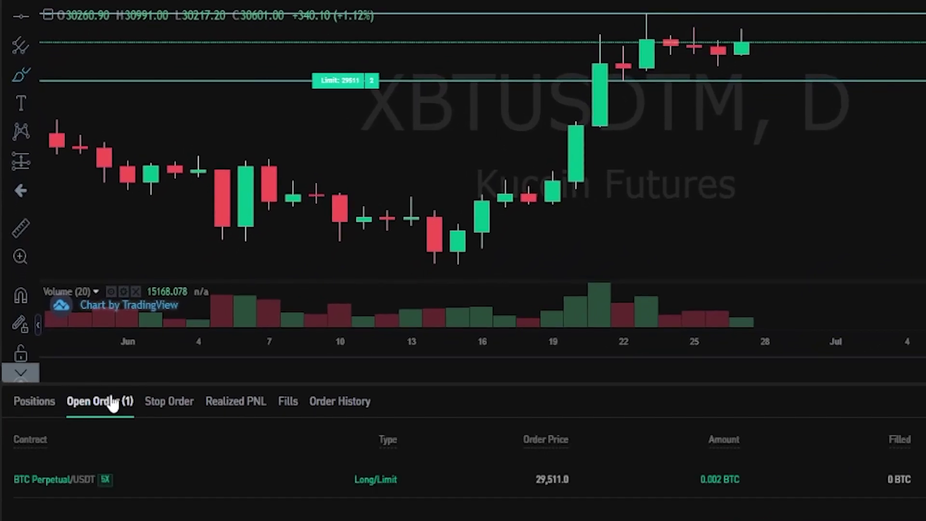